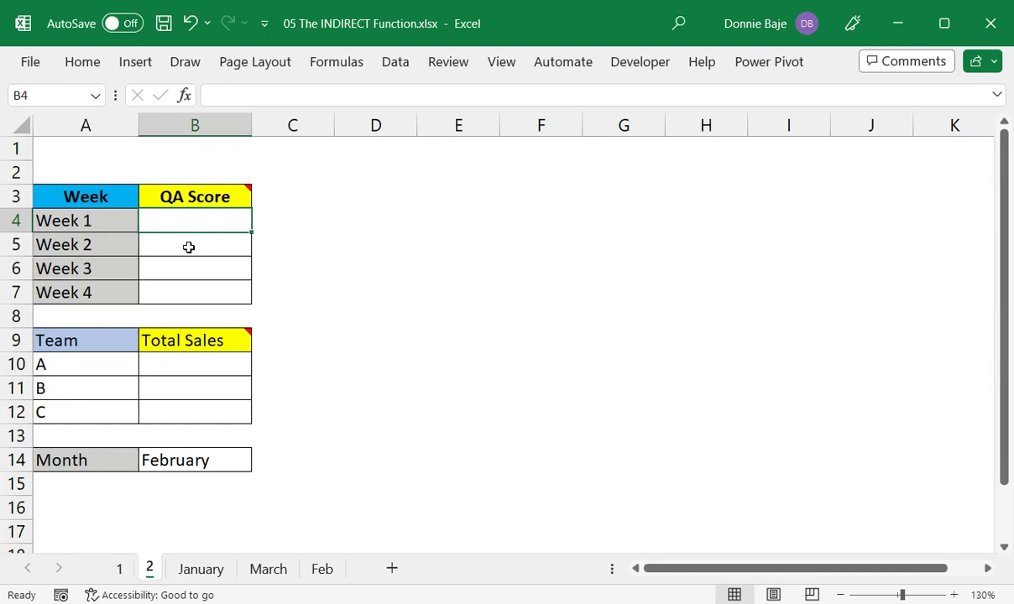
Rename the Feb worksheet to February to match the Month cell, and return to sheet 2
left_click_drag(127, 199, 191, 291)
left_click(200, 219)
left_click(245, 460)
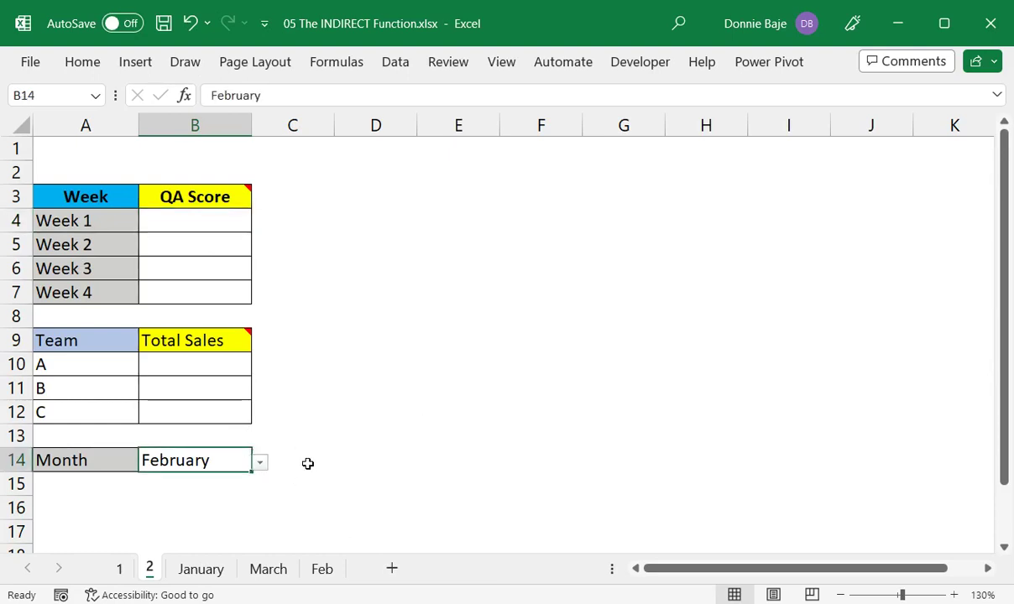
left_click(321, 574)
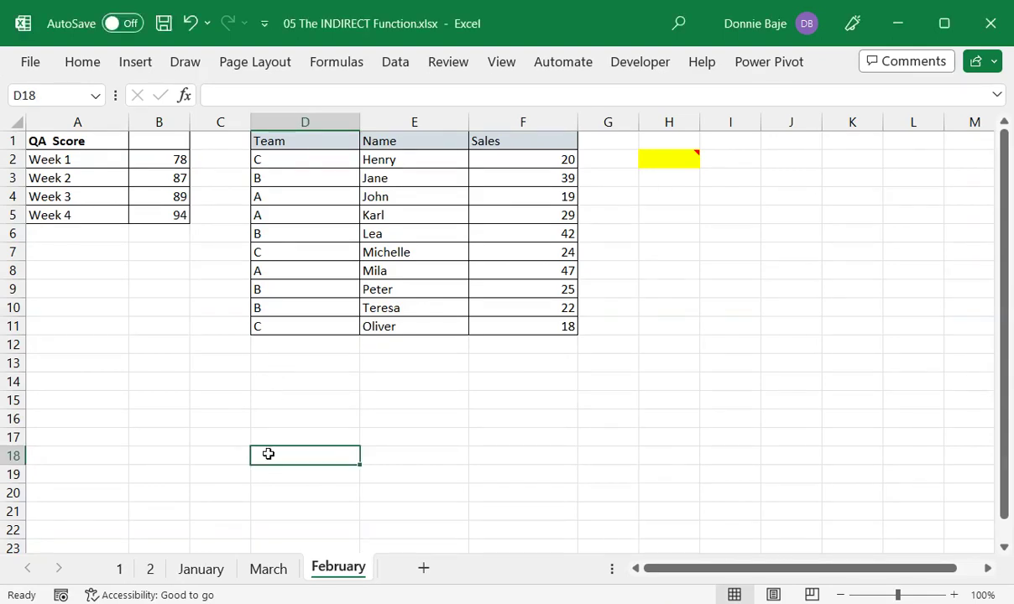
left_click(151, 570)
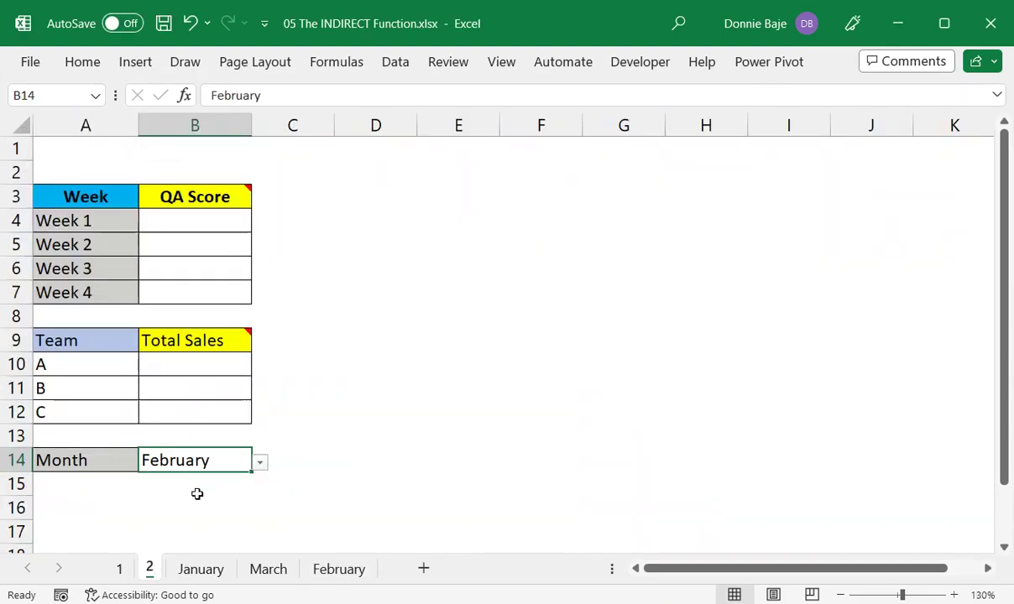
Enter =VLOOKUP(A4,February!A:B,2,0) in cell B4 to retrieve the Week 1 QA score
left_click(228, 217)
scroll(948, 428, "up", 2)
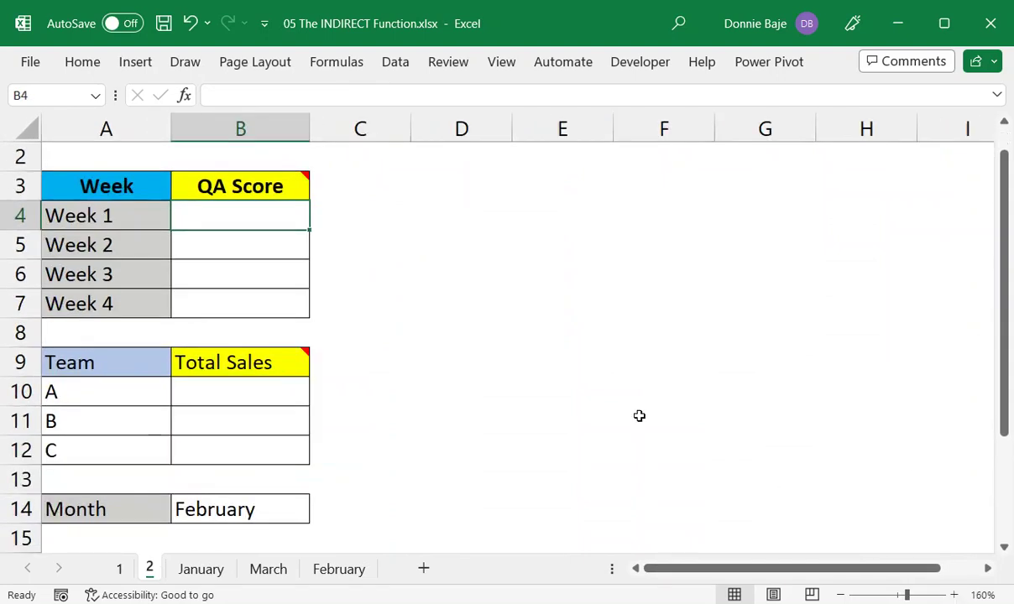
type("=VLOOKUP(")
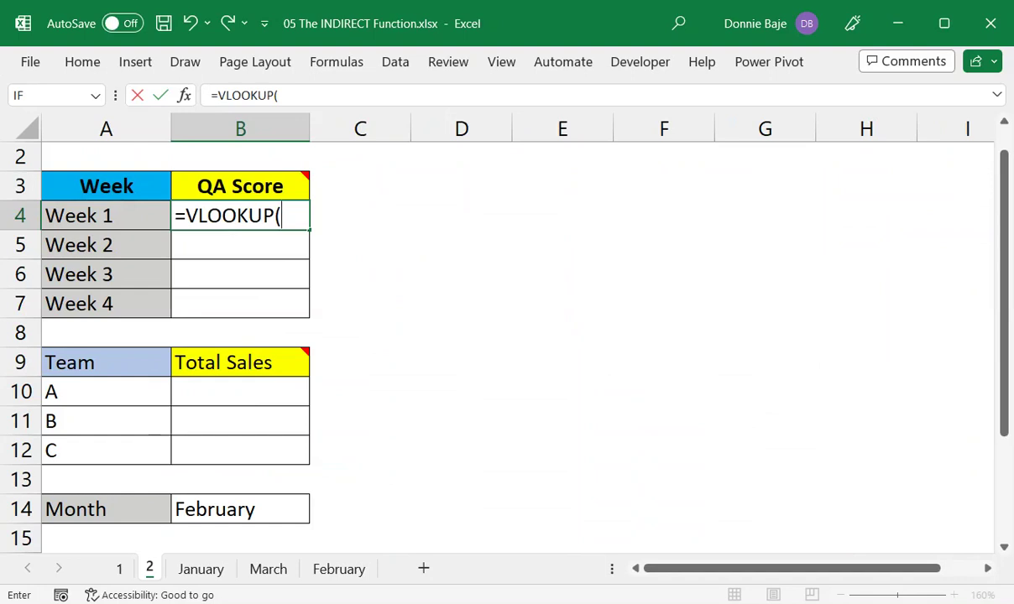
left_click(139, 216)
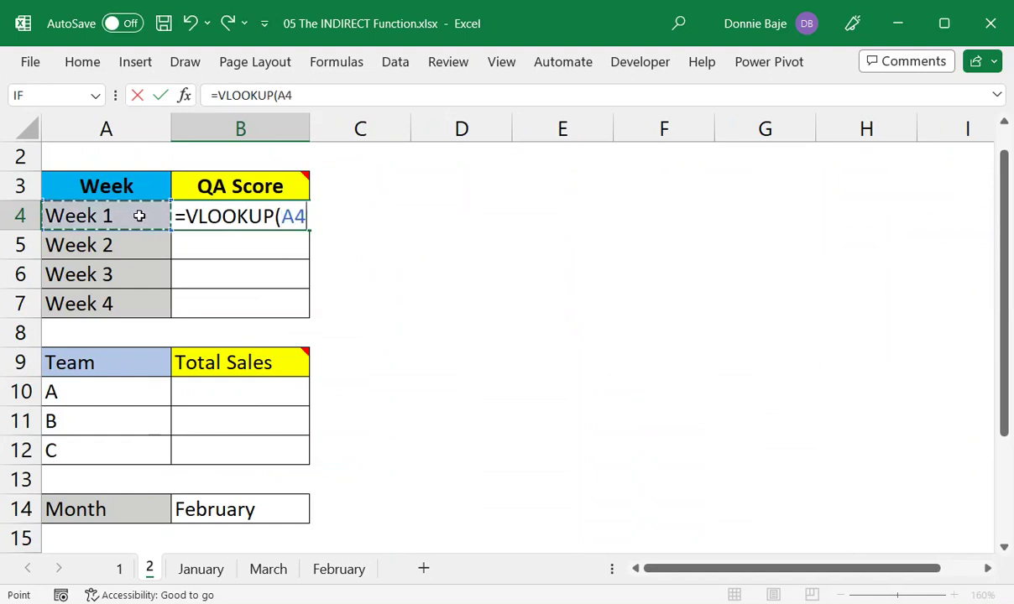
type(",")
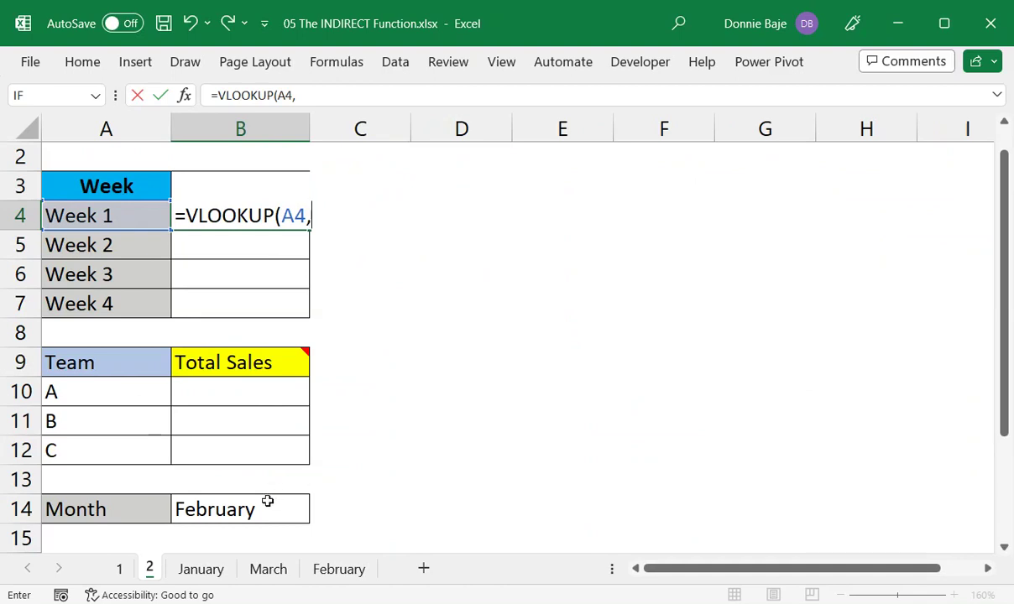
left_click(315, 581)
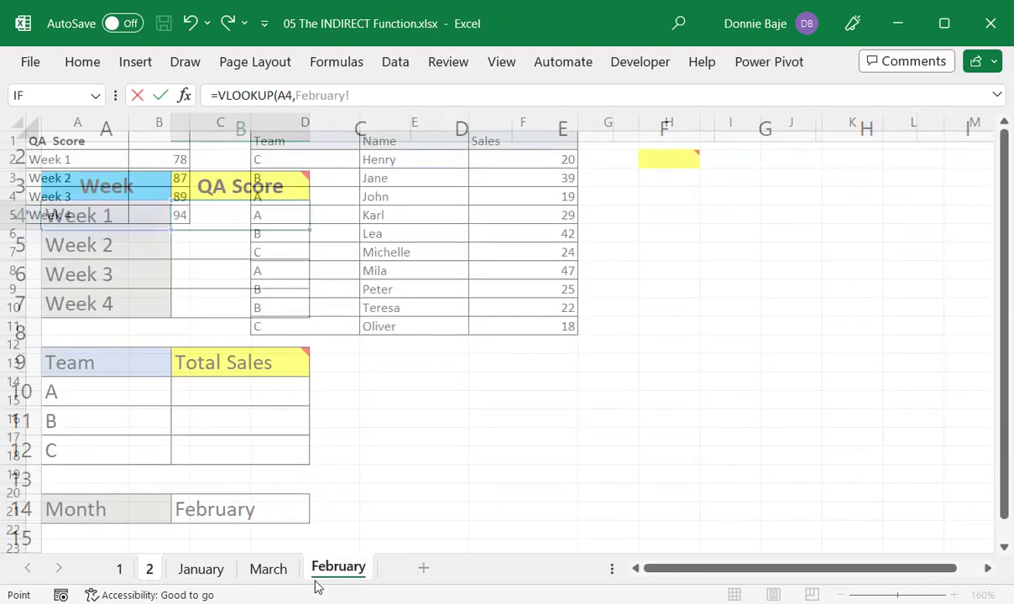
left_click_drag(114, 122, 145, 121)
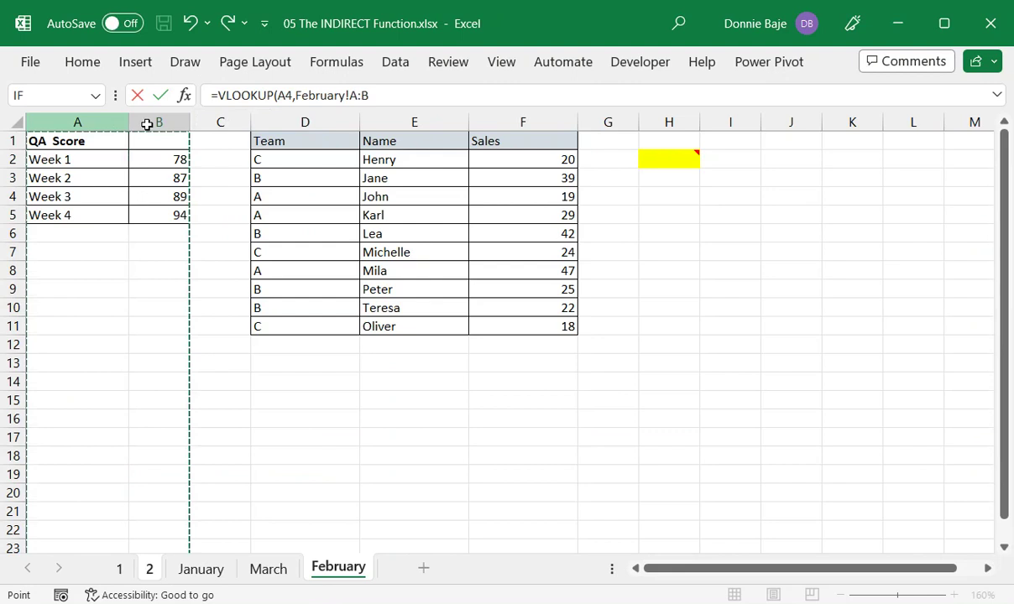
type(",")
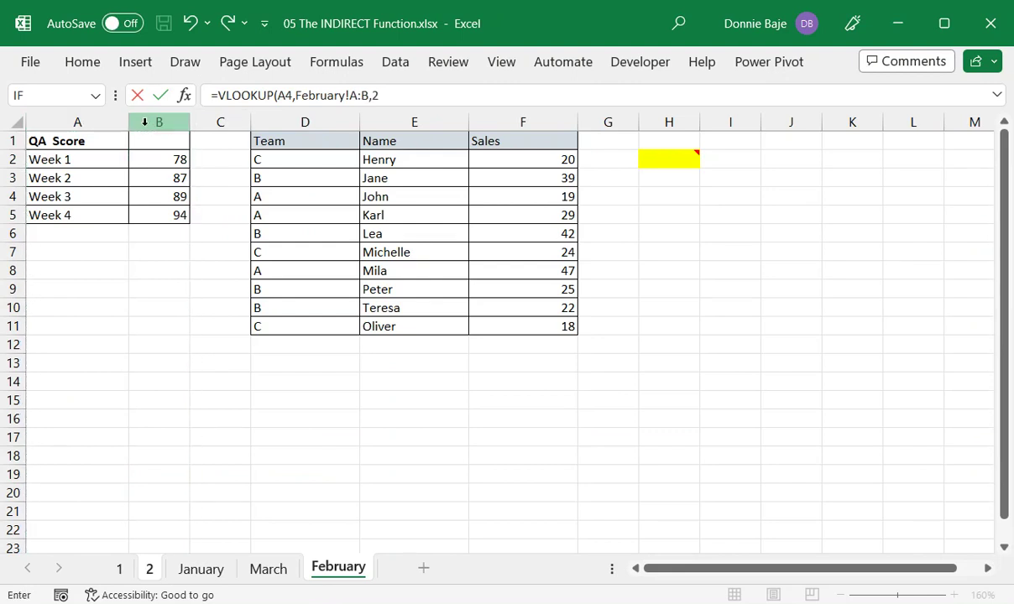
type("2,0)")
key("Return")
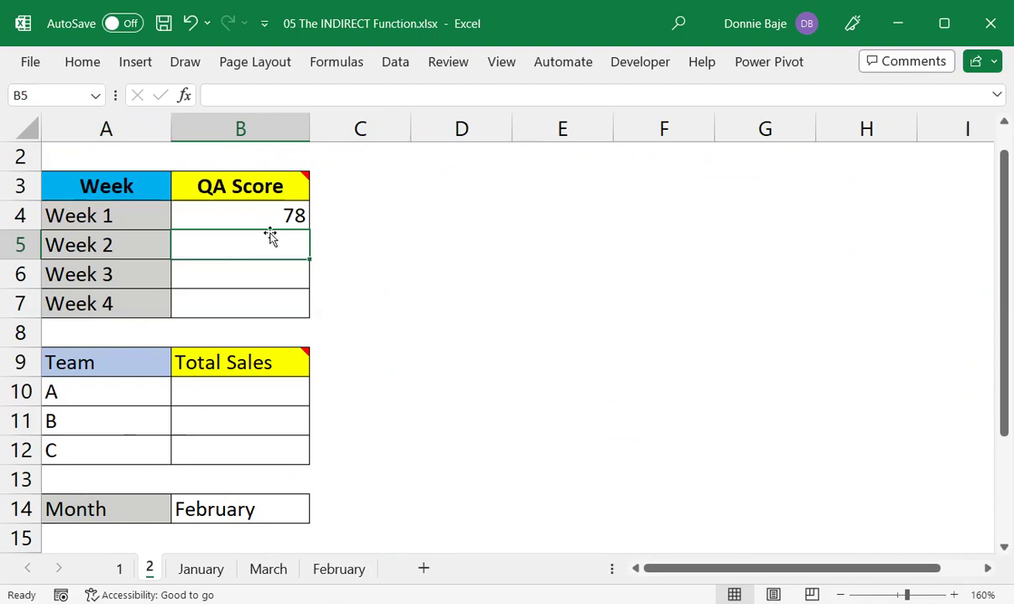
Fill the B4 lookup formula down through B7 for the remaining weeks
left_click(285, 217)
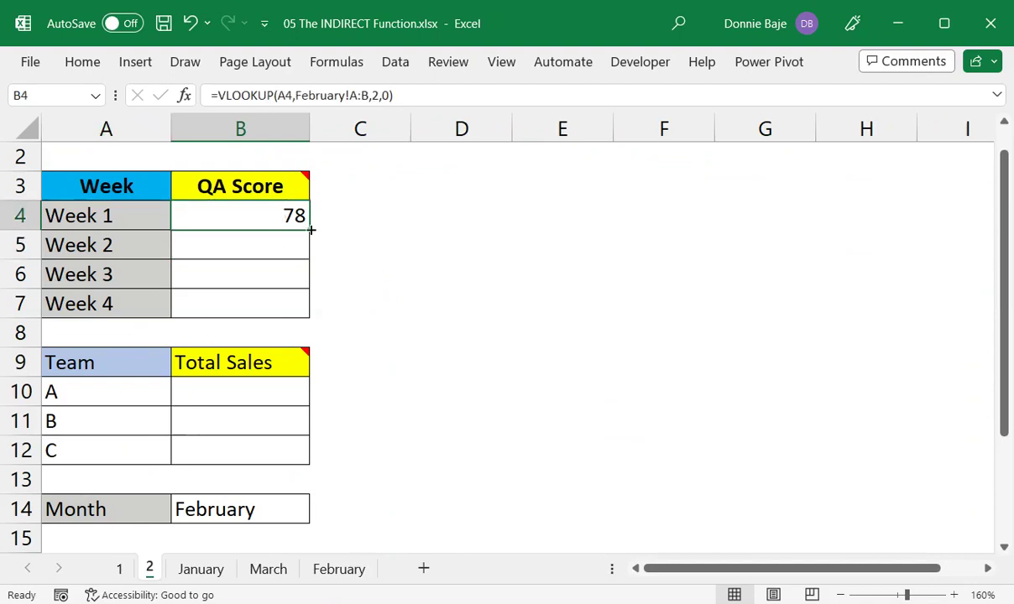
double_click(310, 229)
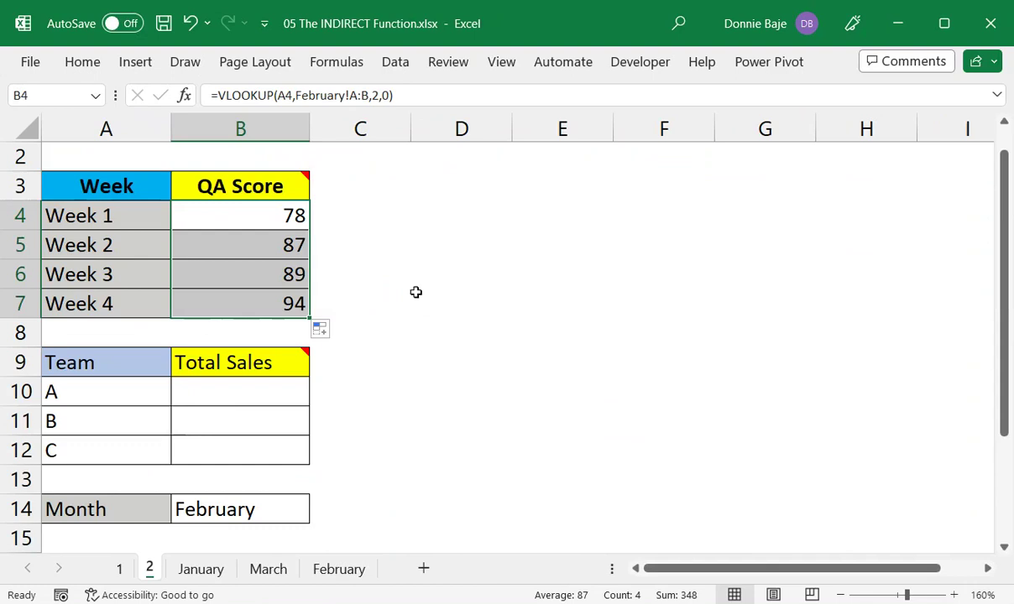
left_click(432, 357)
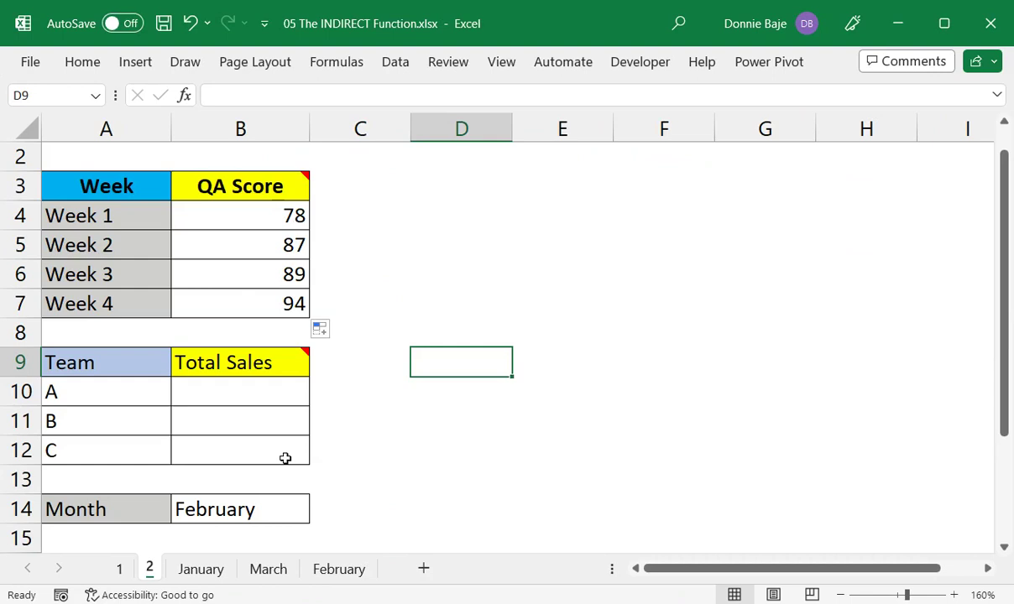
left_click(430, 476)
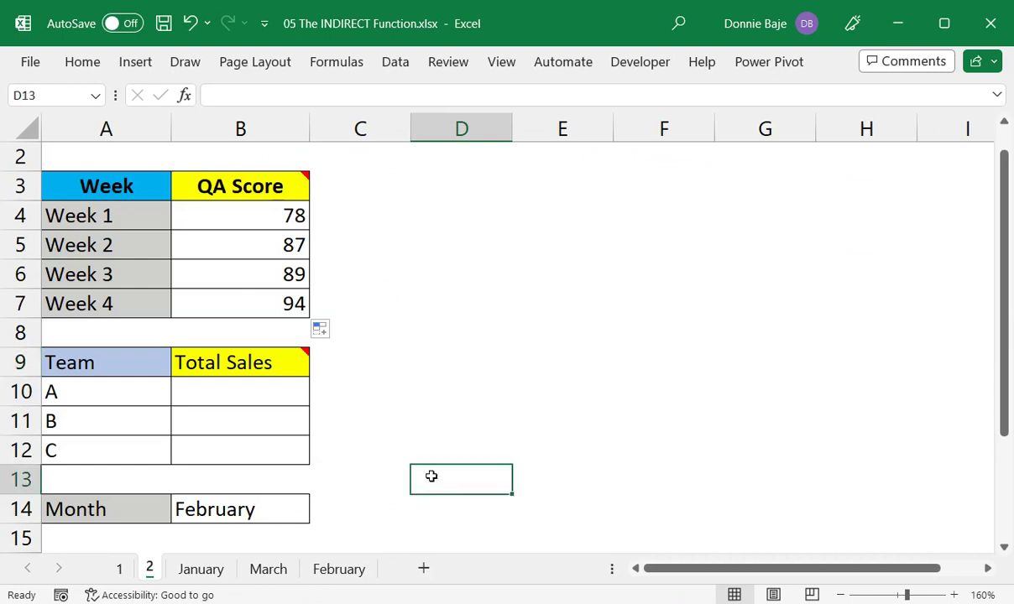
Set the month in B14 to January and inspect the sheet reference in the B4 lookup formula
left_click(277, 503)
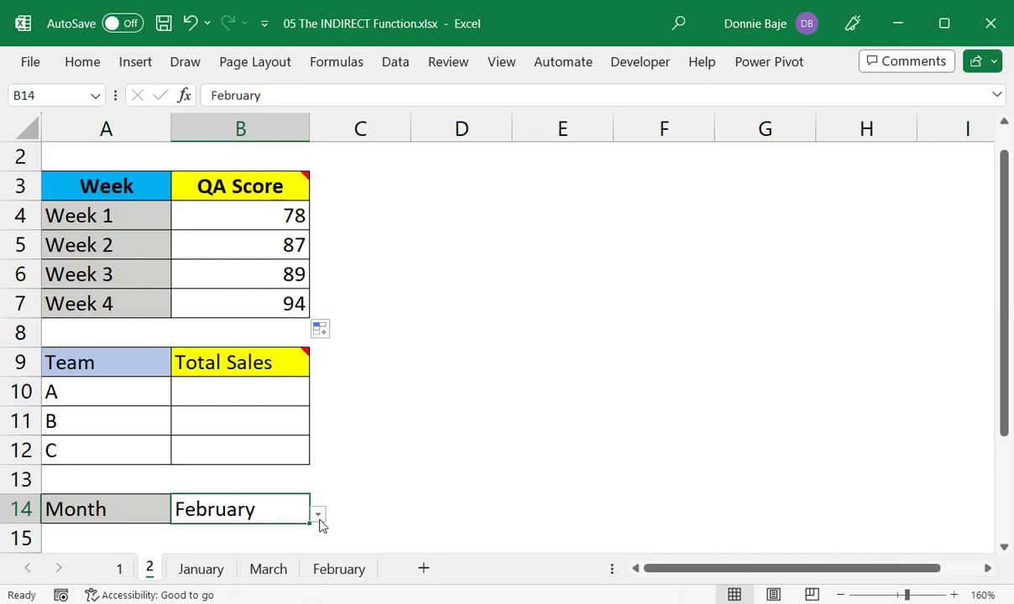
key("ctrl+z")
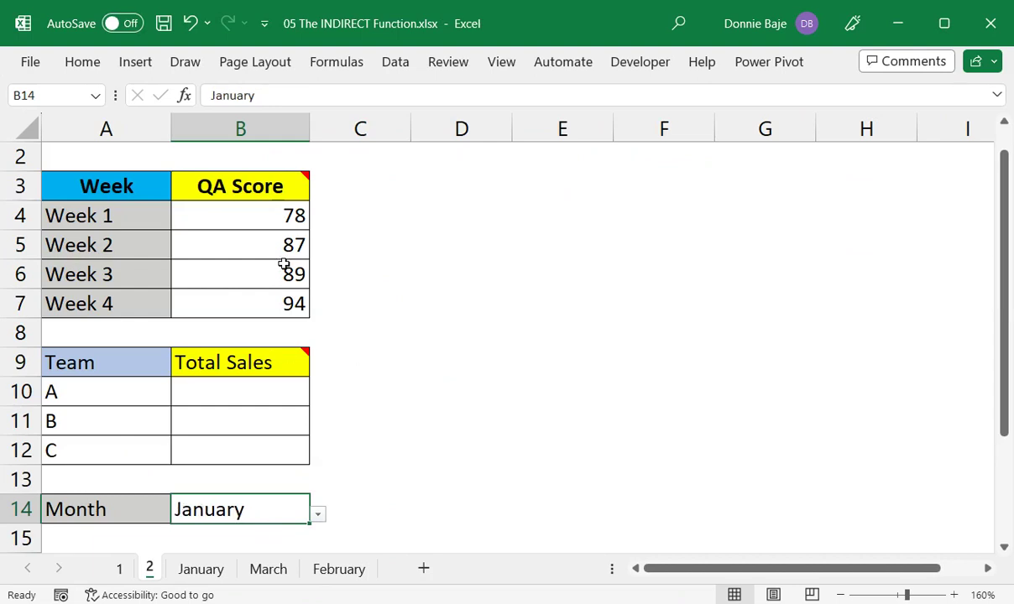
left_click(289, 214)
double_click(289, 215)
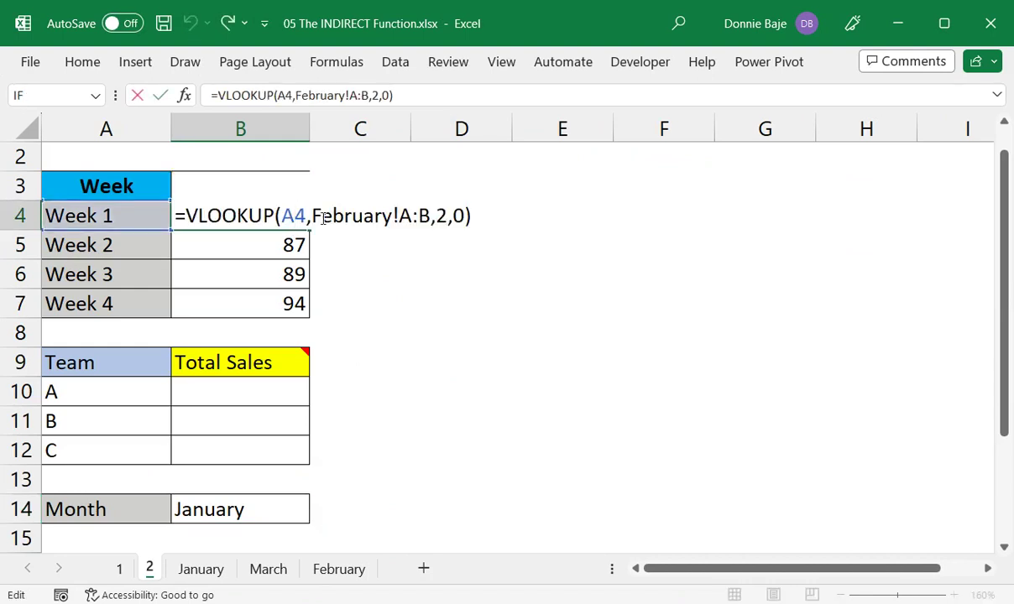
key("Return")
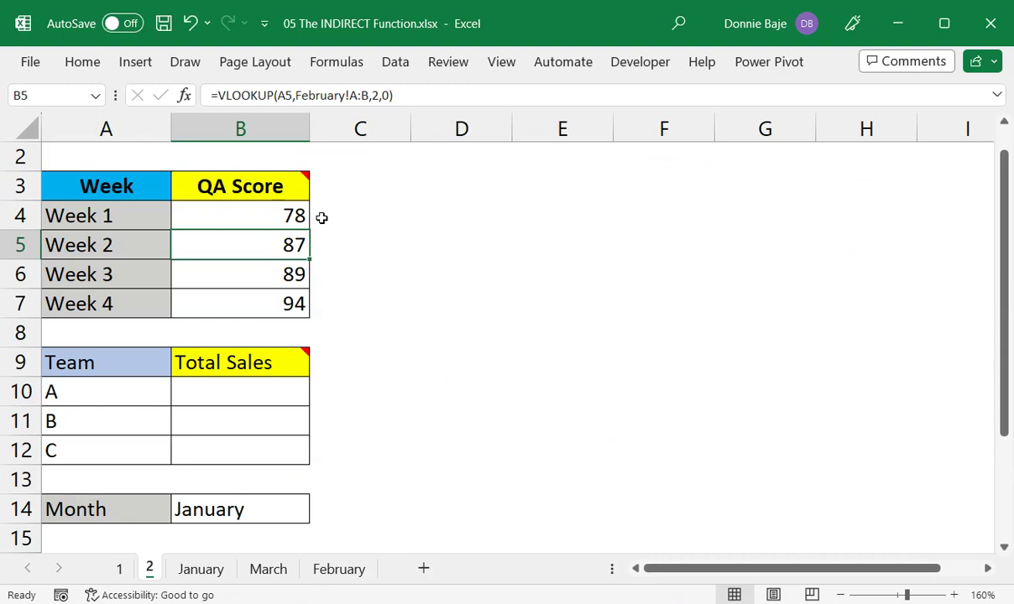
Set the month in B14 back to February
left_click(289, 508)
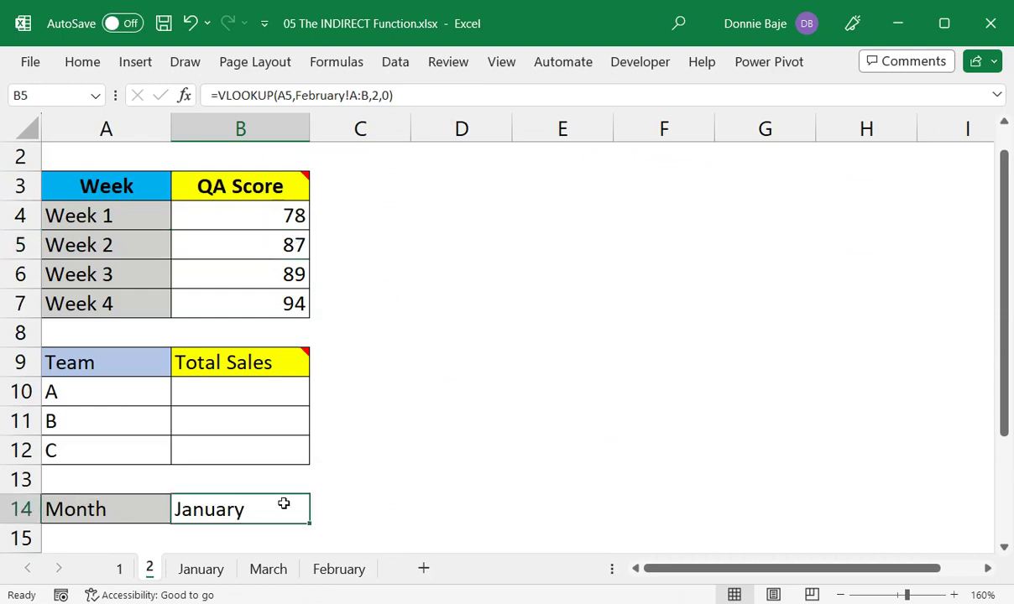
left_click(318, 515)
left_click(276, 549)
Replace the February sheet name in the B4 lookup formula with the absolute reference $B$14
left_click(281, 216)
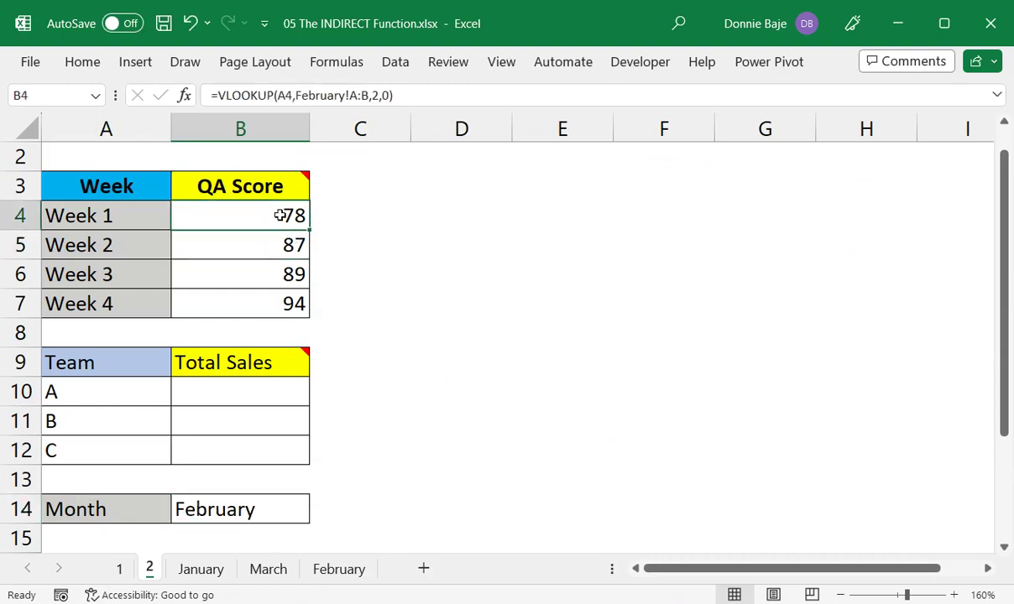
double_click(282, 216)
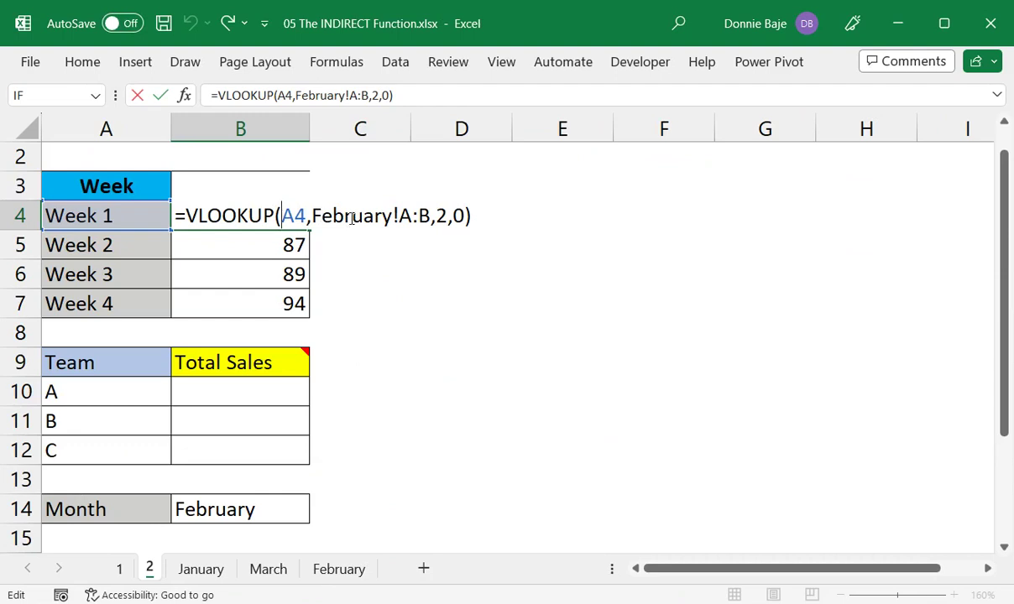
double_click(353, 217)
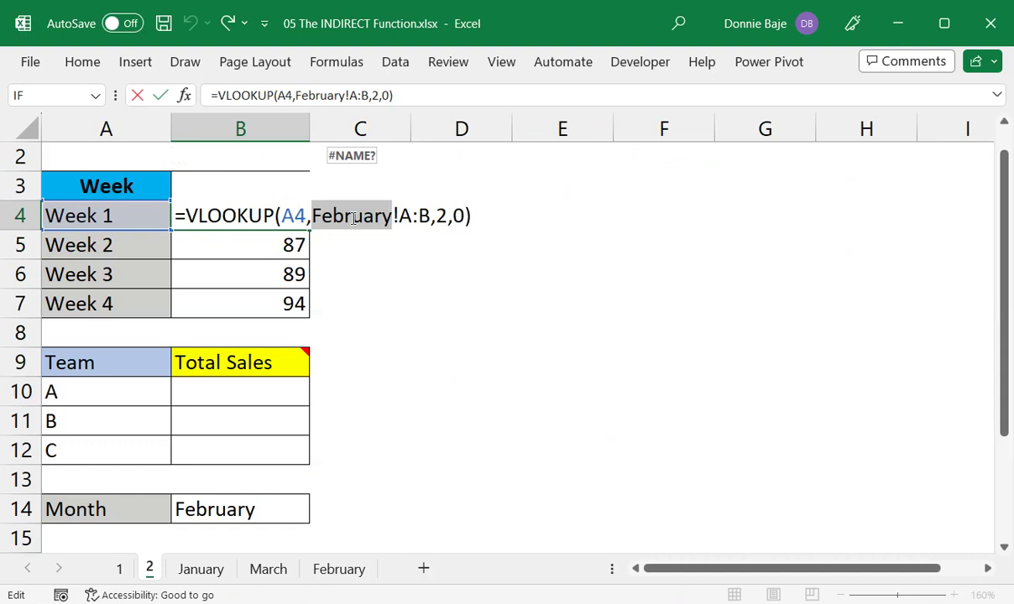
key("Delete")
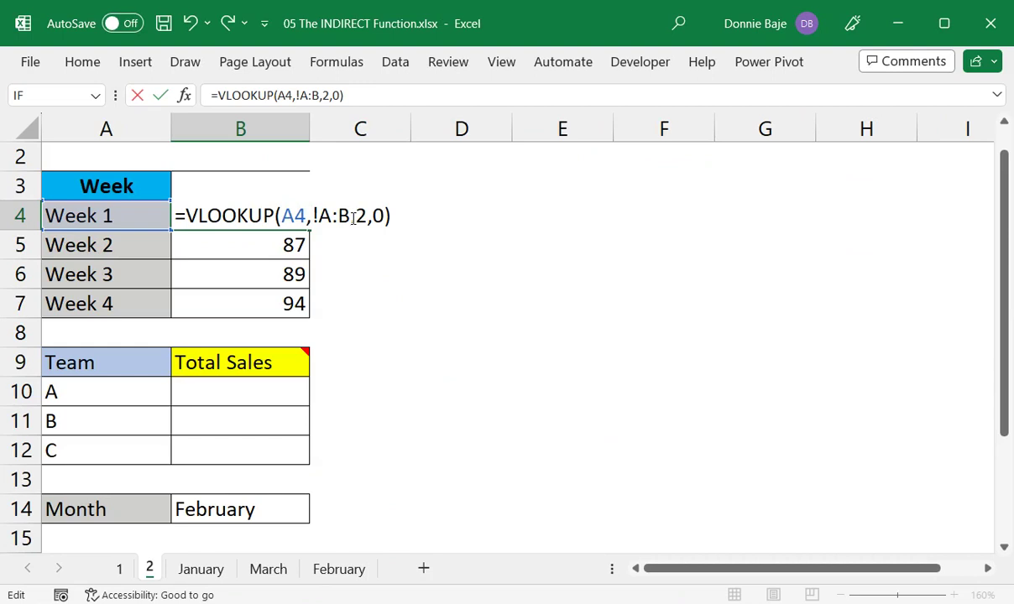
left_click(274, 513)
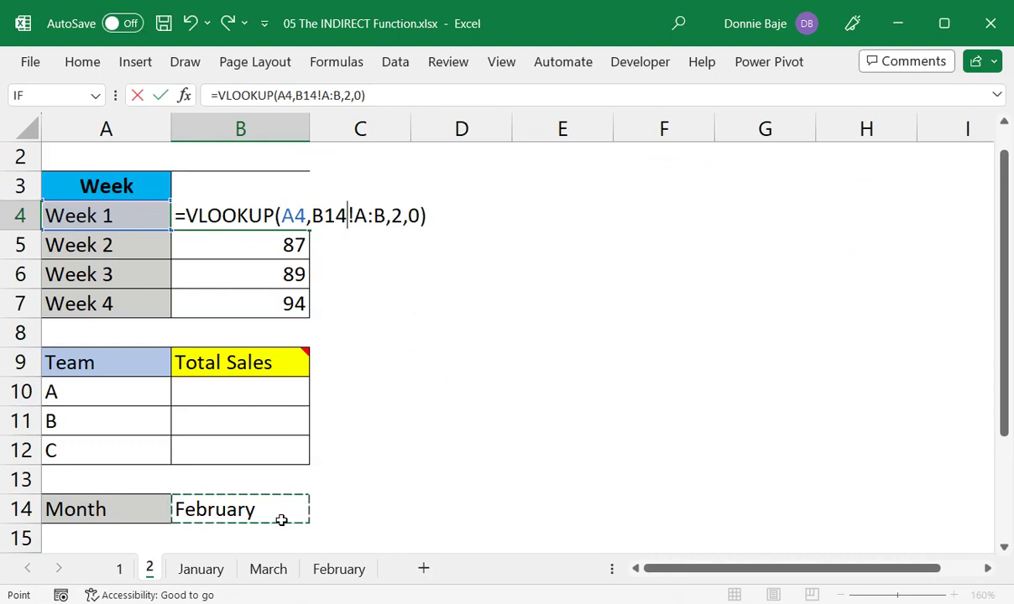
key("F4")
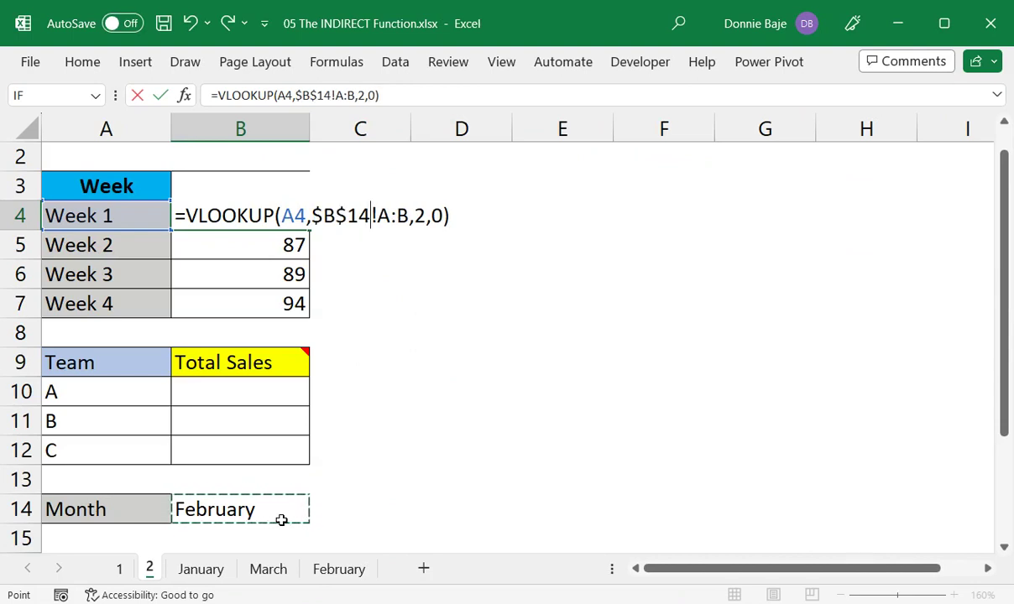
Complete B4's table argument as $B$14&"!A:B", preview the text it evaluates to, and commit the formula
type("&")
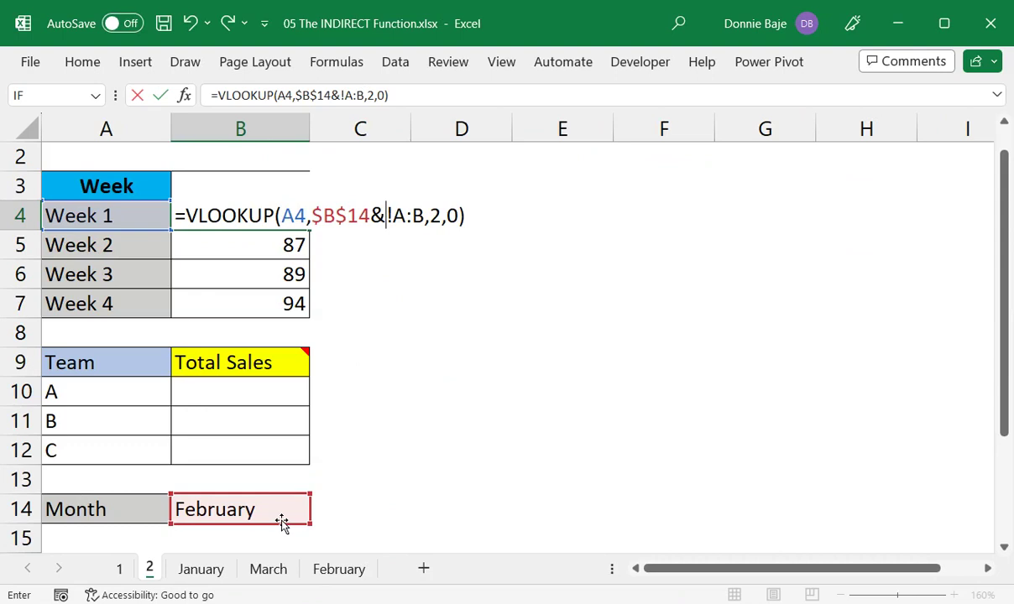
type("\"")
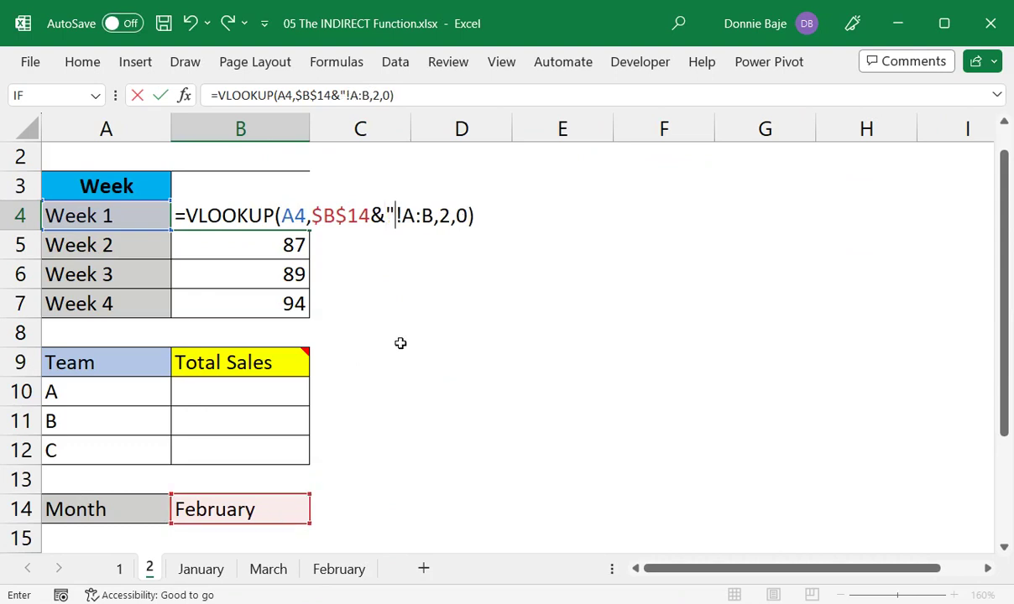
left_click(430, 215)
type("\"")
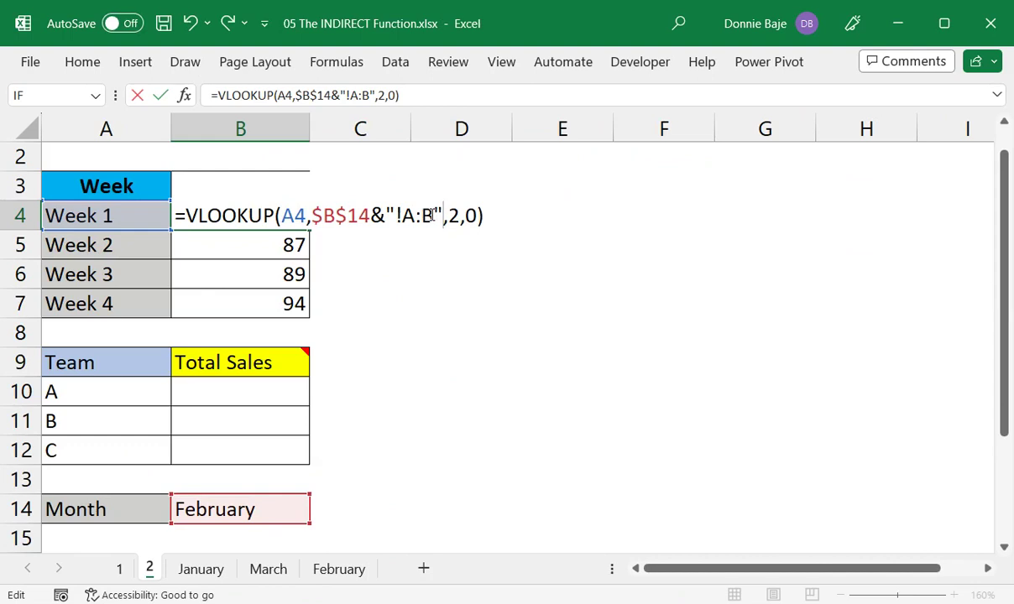
left_click_drag(312, 216, 444, 220)
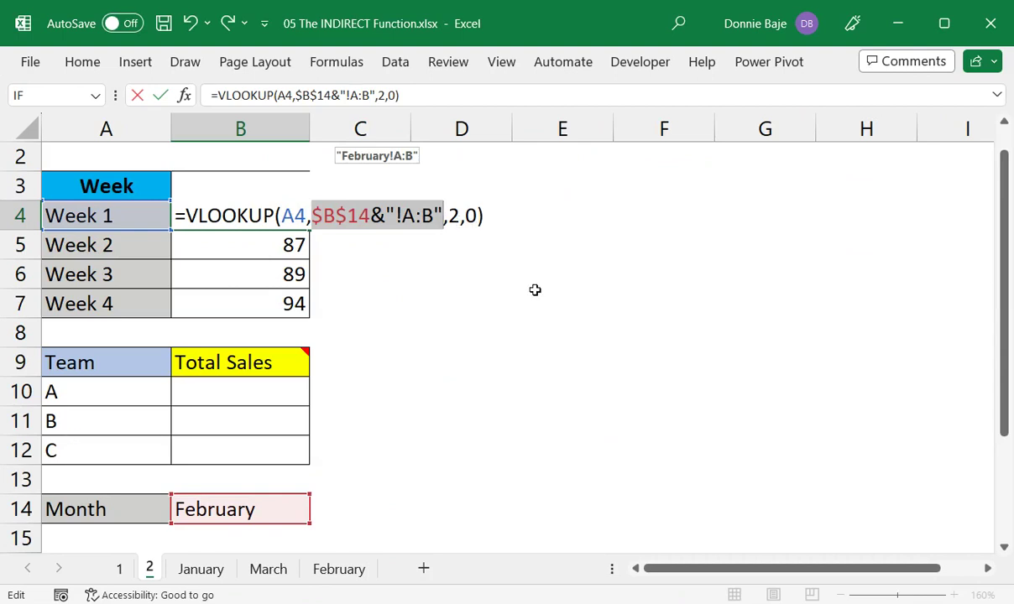
key("Return")
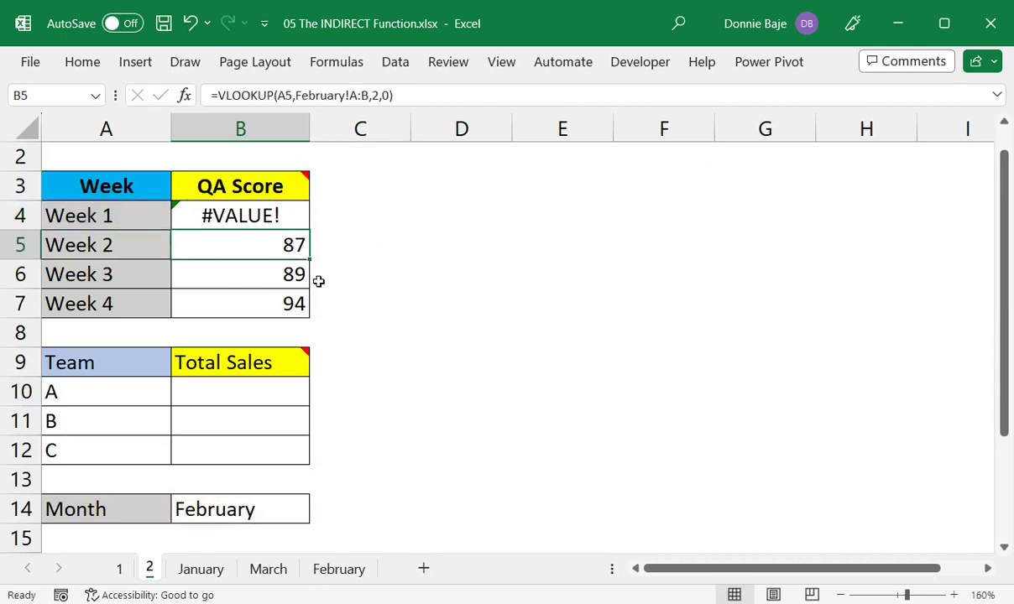
Examine the $B$14 and "!A:B" parts of the B4 formula's table argument, leaving the formula as it is
double_click(244, 216)
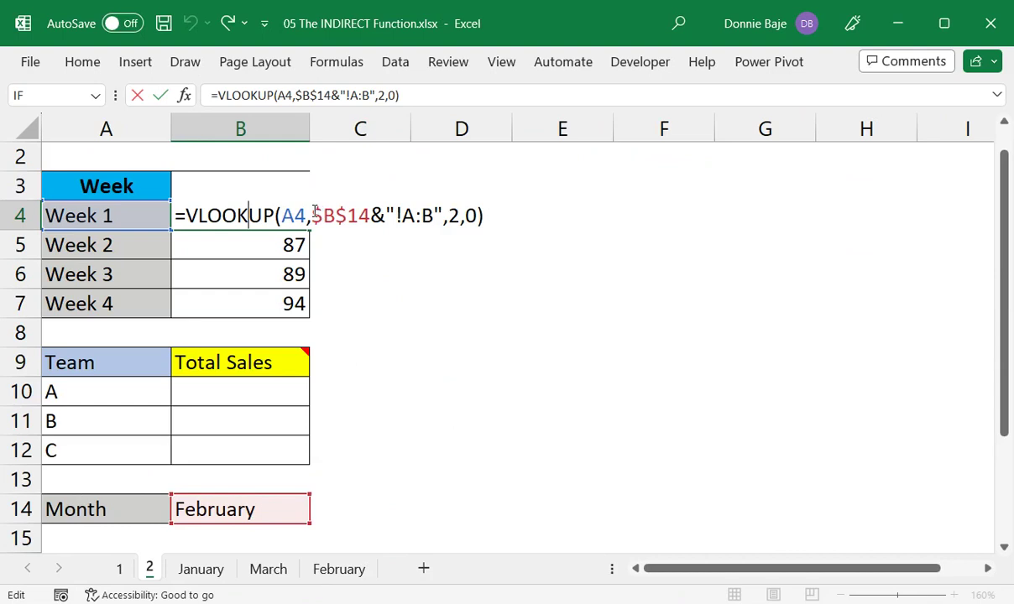
left_click_drag(313, 216, 370, 216)
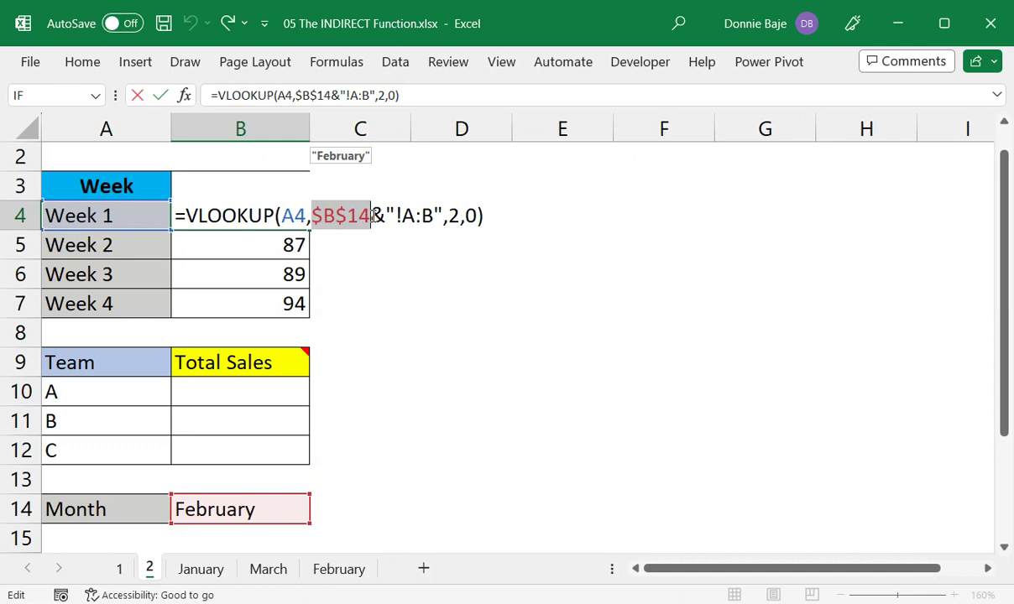
left_click(400, 215)
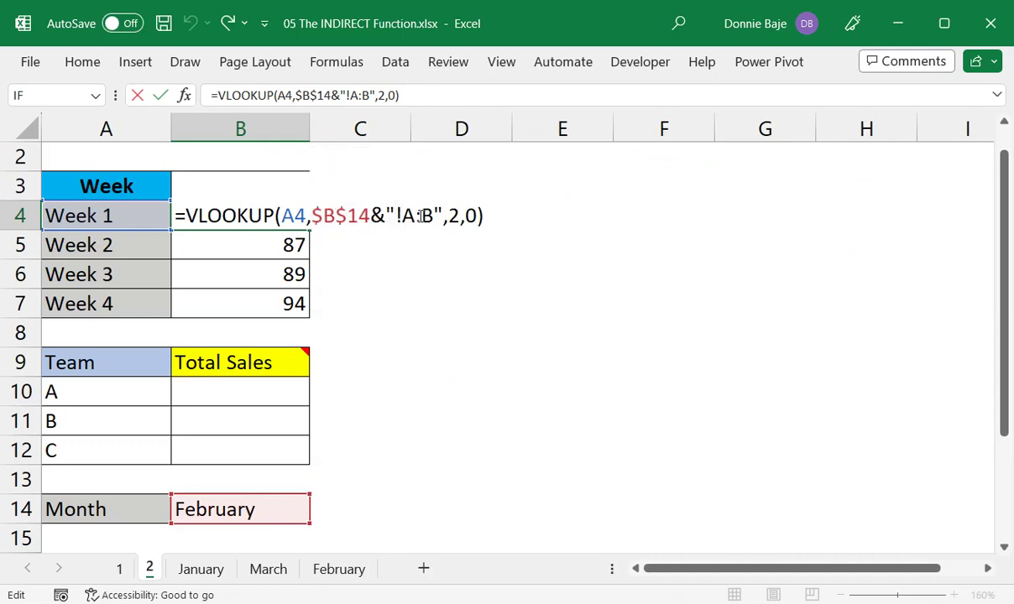
key("Return")
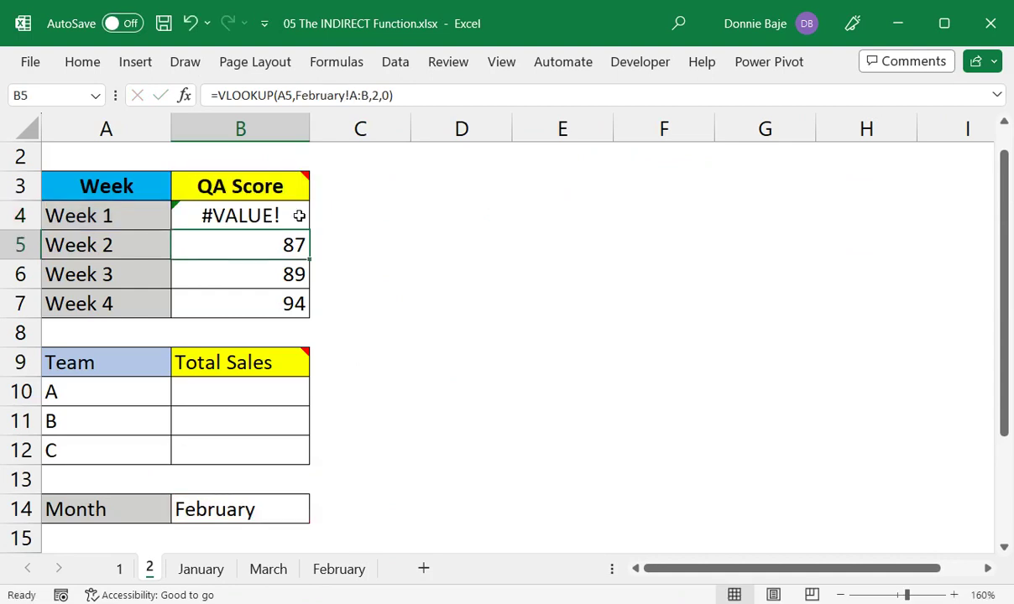
Wrap the B4 formula's table argument $B$14&"!A:B" in an INDIRECT function and commit the formula
double_click(299, 216)
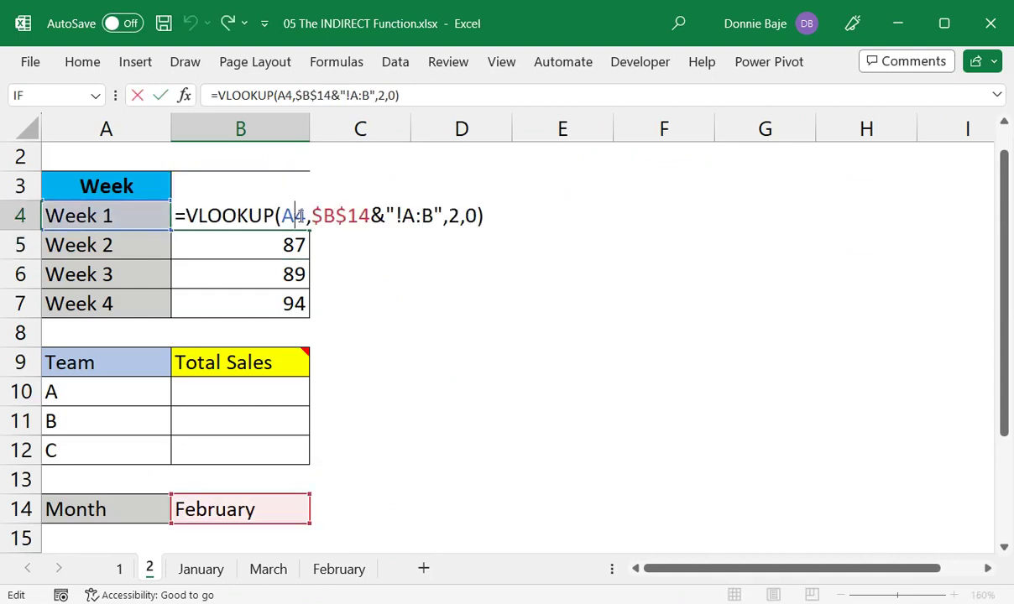
left_click(316, 216)
type("INDIRECT(")
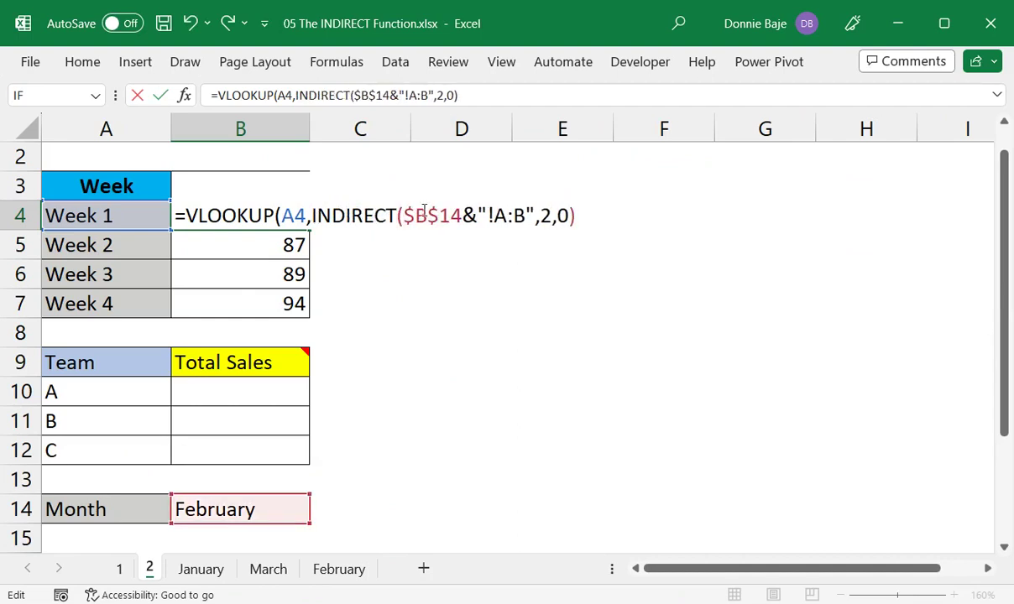
left_click(534, 215)
type(")")
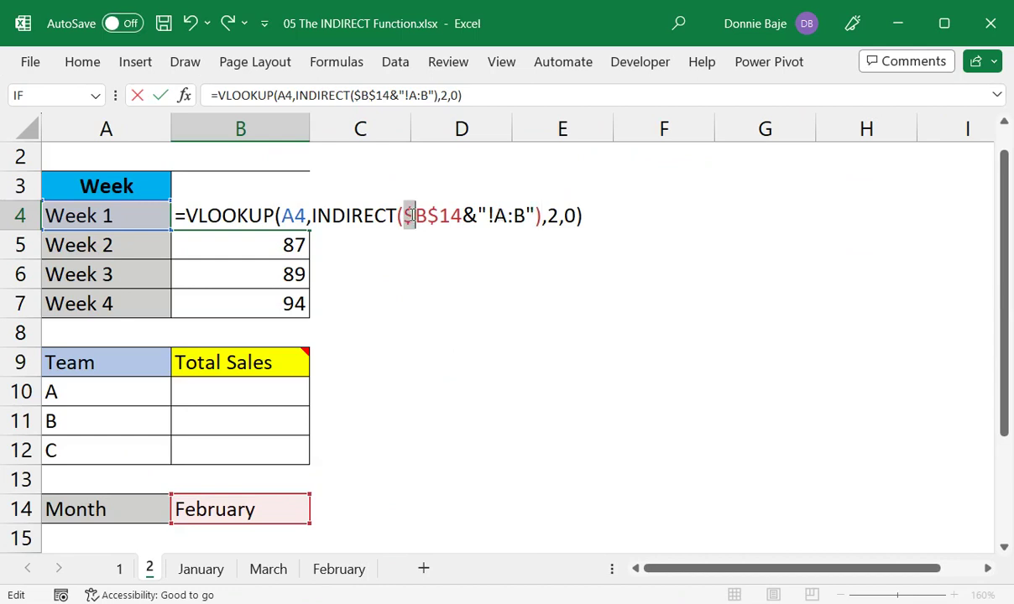
left_click_drag(403, 216, 536, 216)
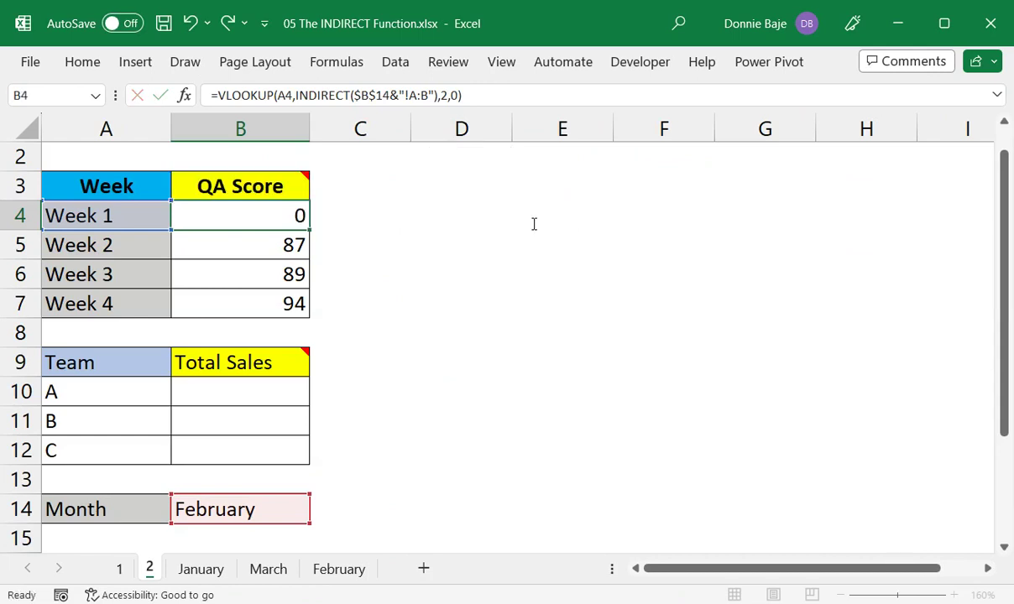
key("Return")
Fill the B4 formula down through B7 and review its INDIRECT portion without changing it
left_click(296, 213)
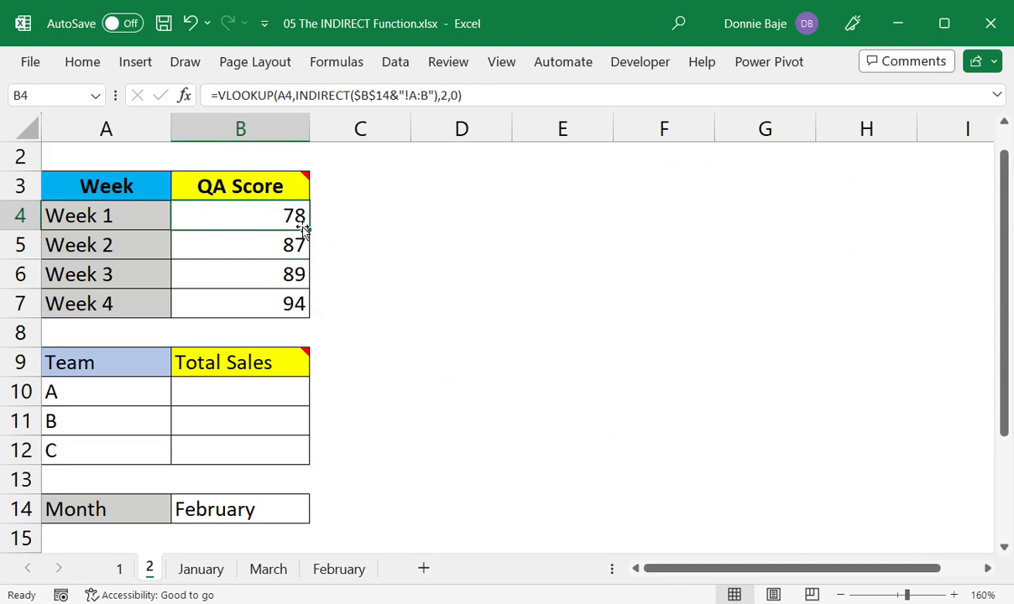
left_click_drag(310, 233, 310, 312)
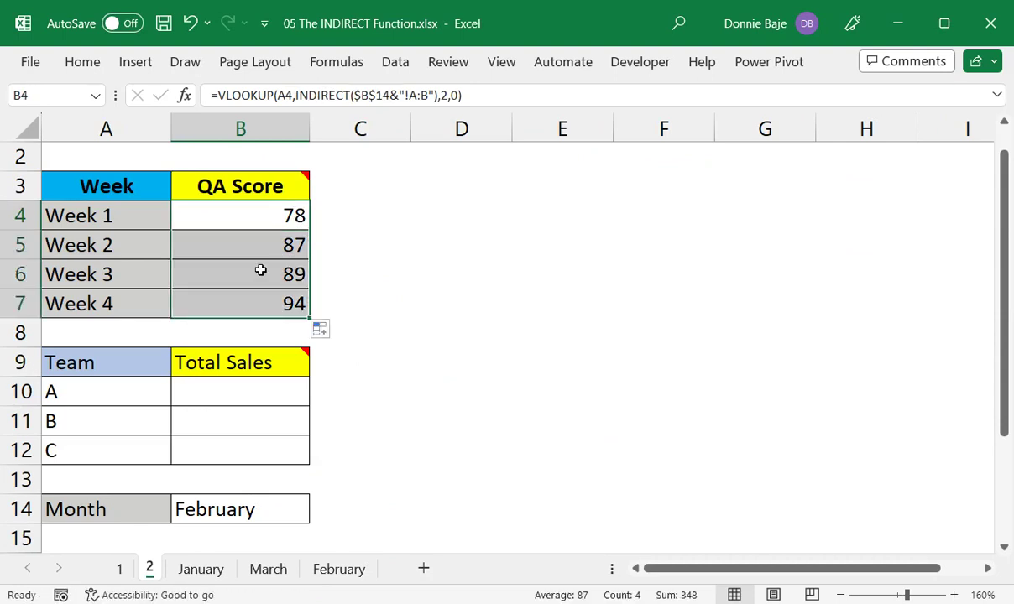
double_click(269, 220)
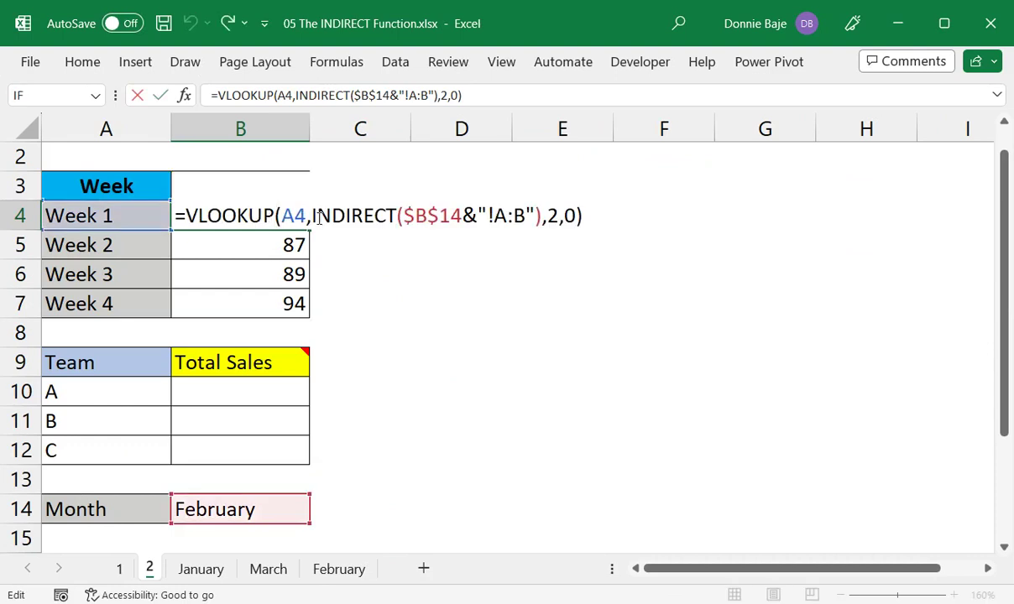
left_click_drag(316, 217, 523, 217)
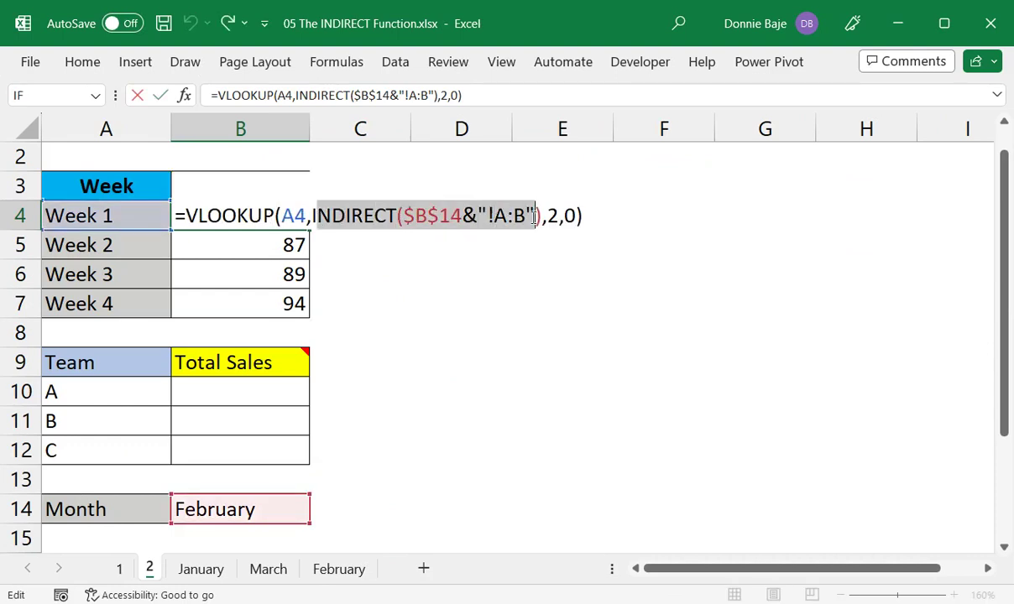
key("Return")
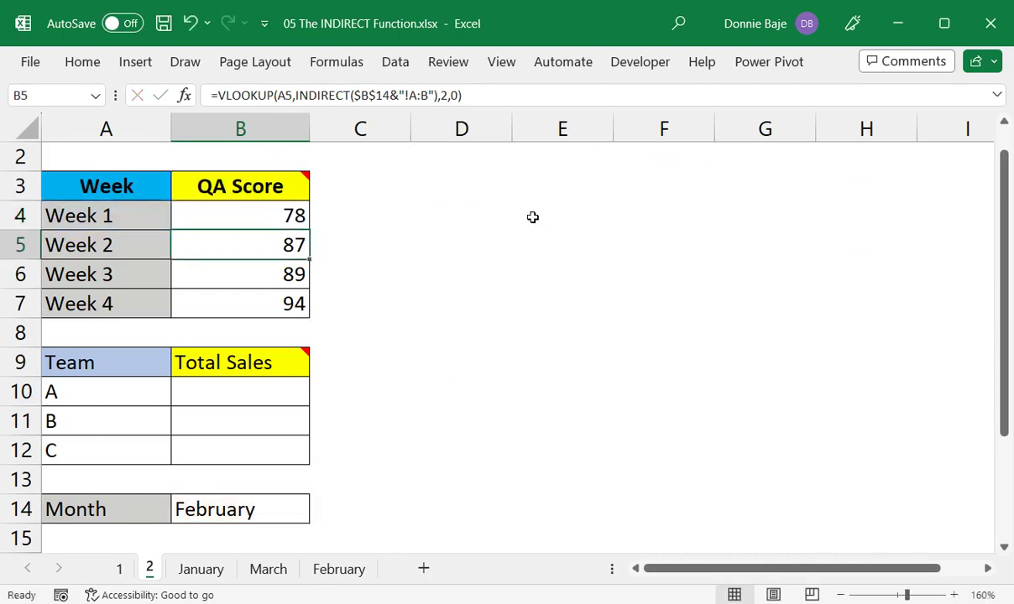
Test the lookups by switching the month in B14 to January, March, February and back to January
left_click(288, 507)
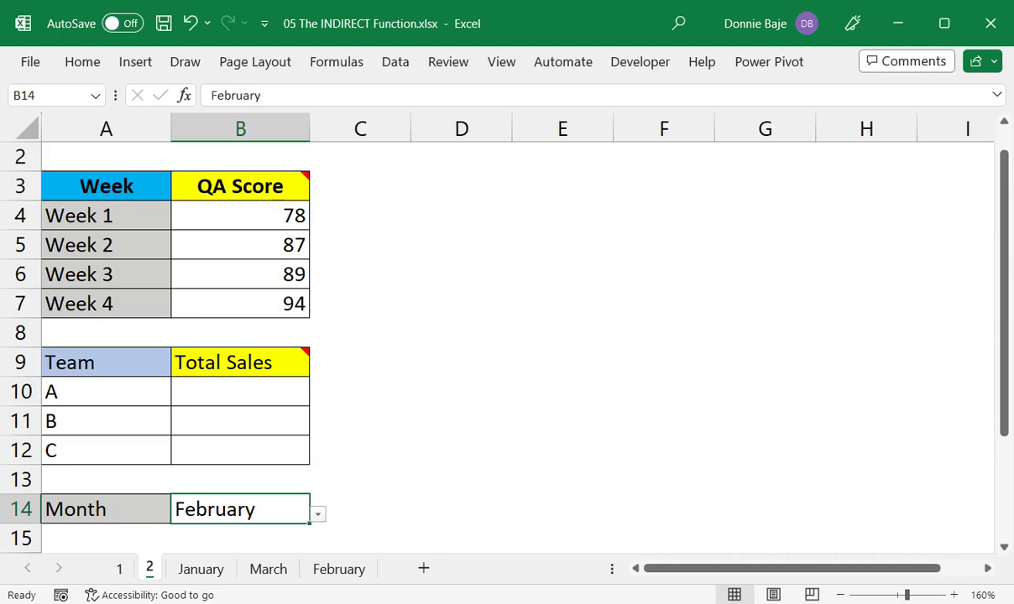
left_click(318, 514)
left_click(218, 481)
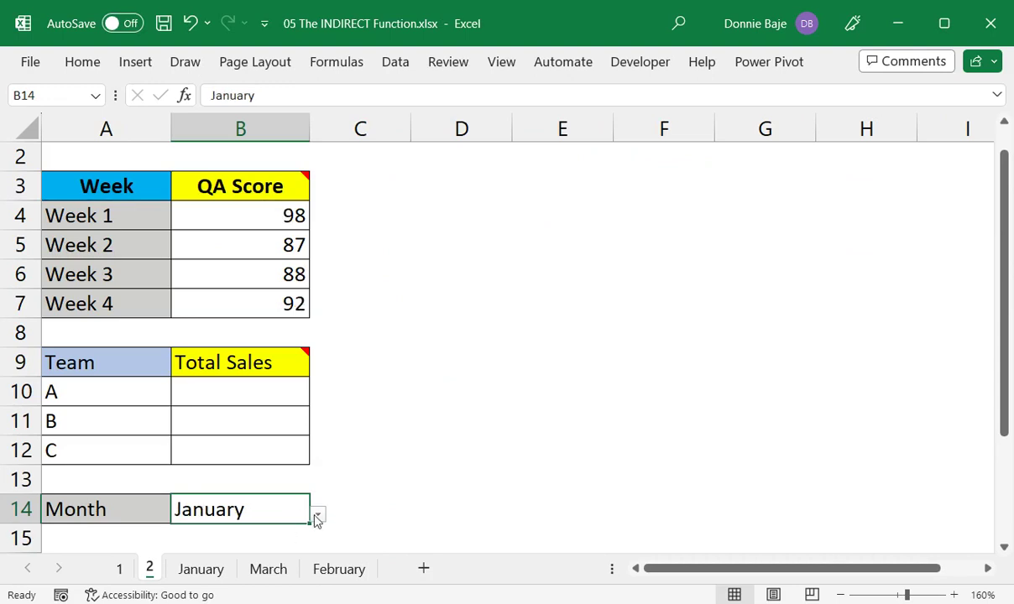
left_click(318, 514)
left_click(210, 482)
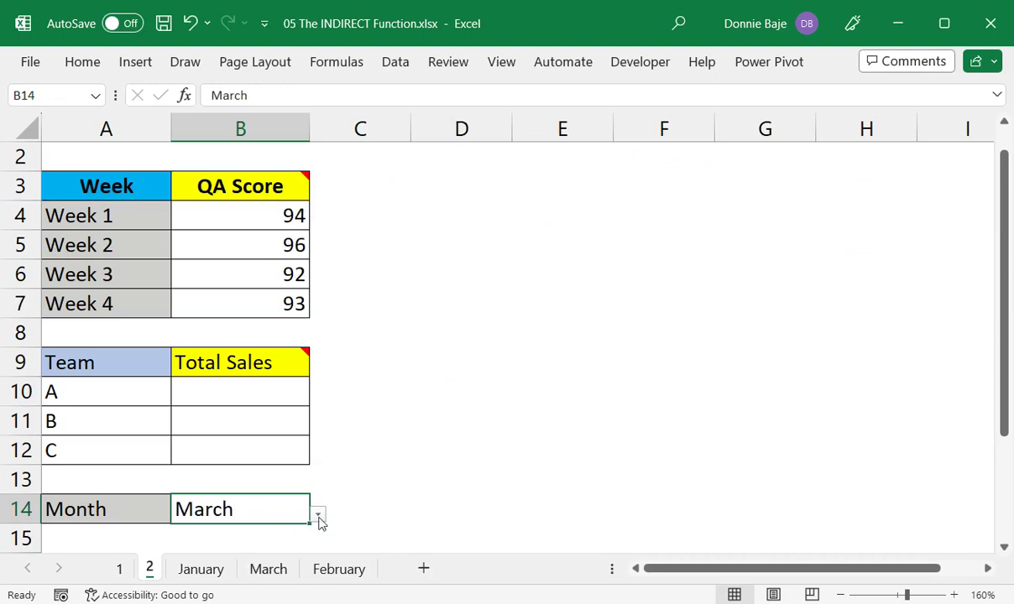
left_click(319, 513)
left_click(209, 479)
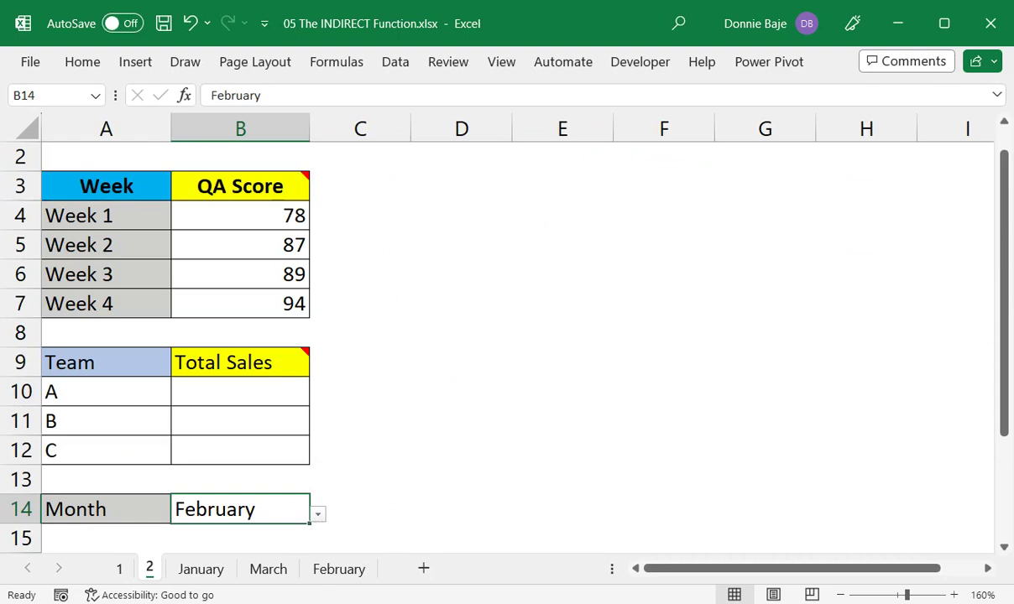
left_click(319, 514)
left_click(202, 480)
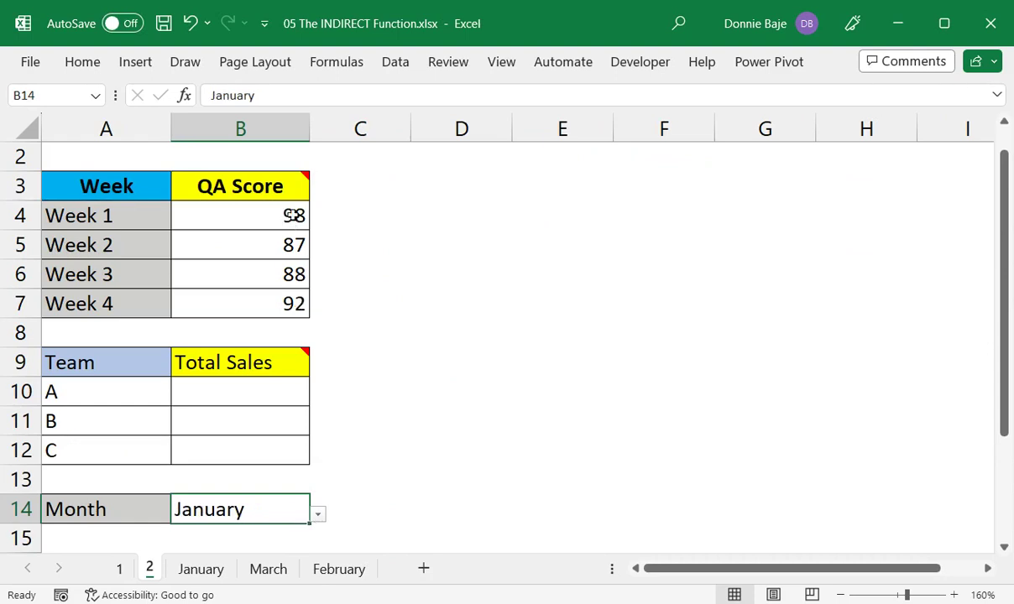
Compare the QA scores on sheet 2 with cells B2:B5 on the January sheet, and return to sheet 2
left_click(293, 216)
left_click(290, 245)
left_click(287, 282)
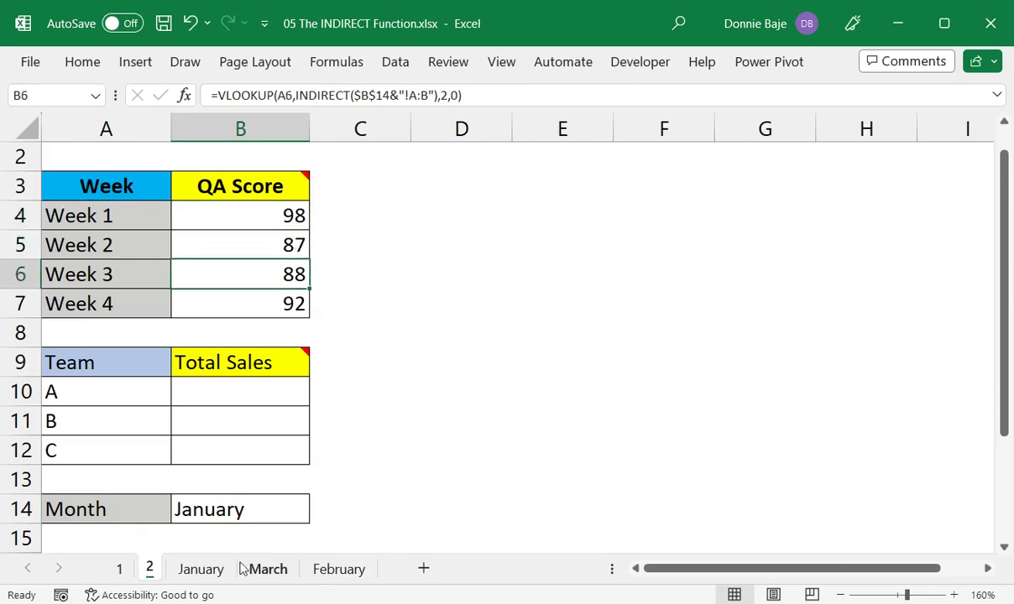
left_click(205, 569)
left_click_drag(229, 169, 225, 243)
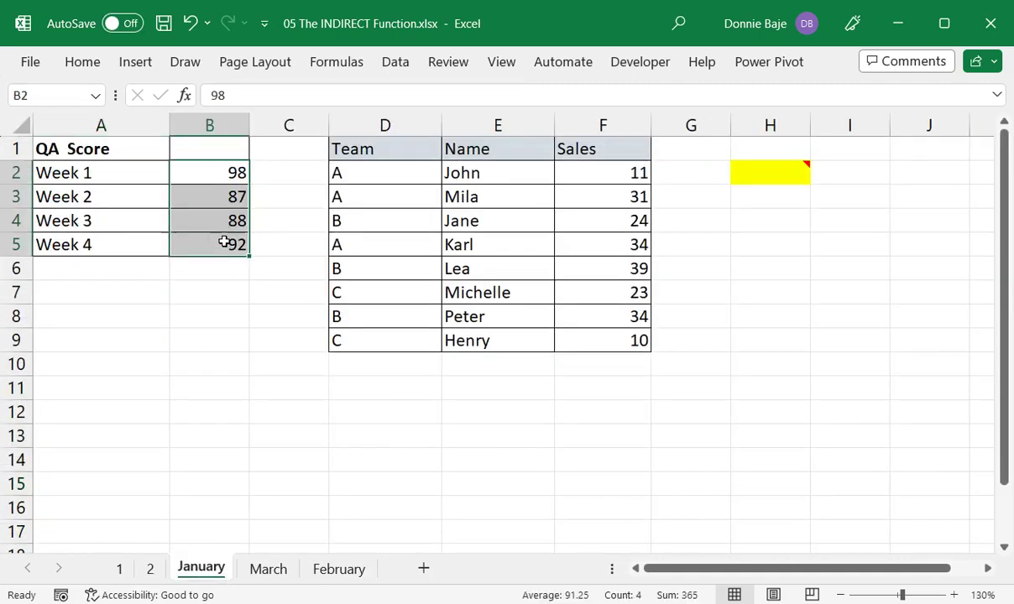
left_click(150, 569)
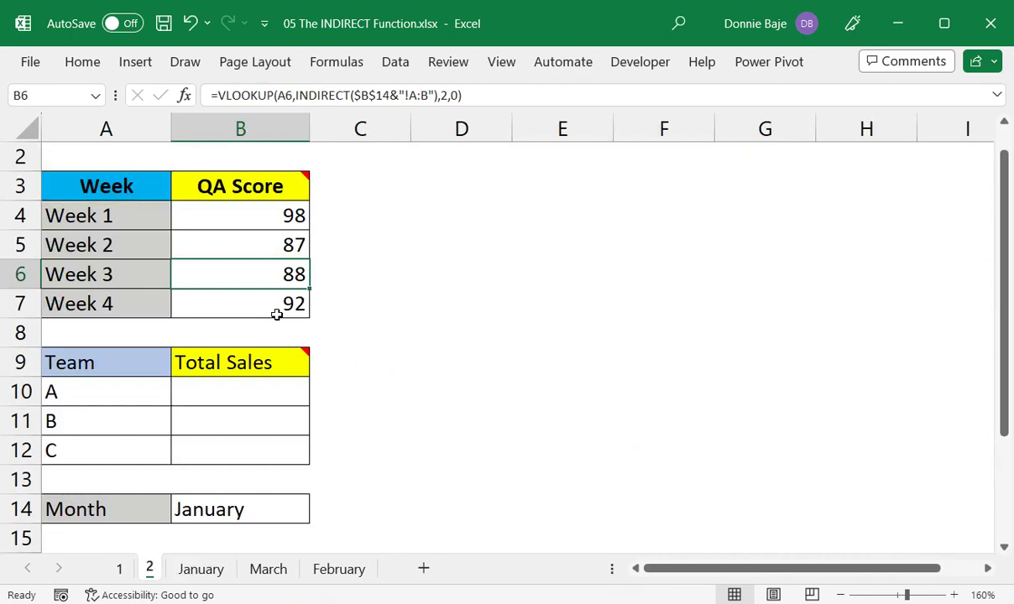
Set the month in B14 to March and compare the scores with B2:B5 on the March sheet
left_click(243, 512)
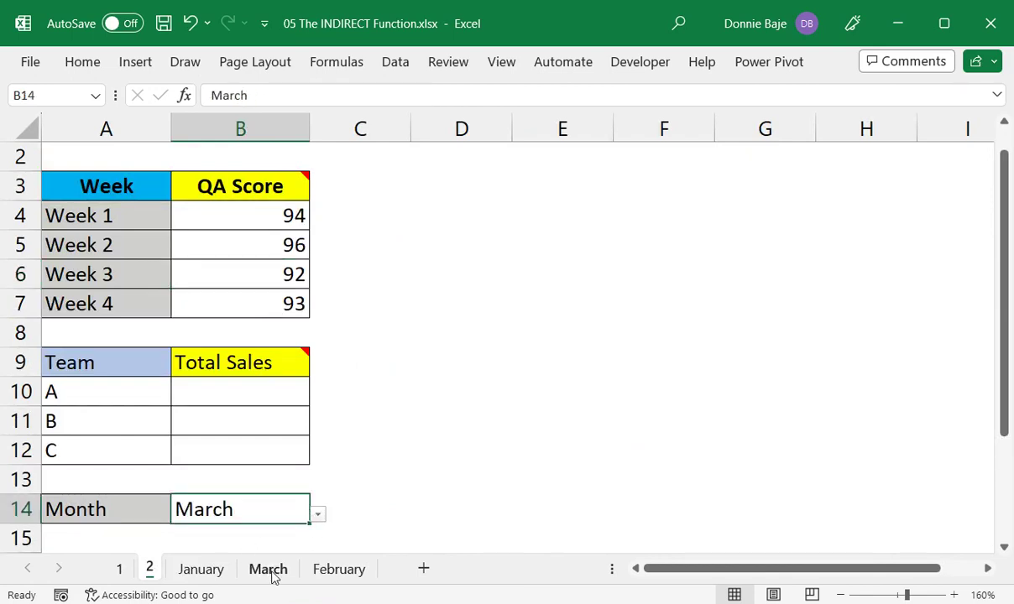
left_click(271, 573)
left_click_drag(158, 162, 159, 210)
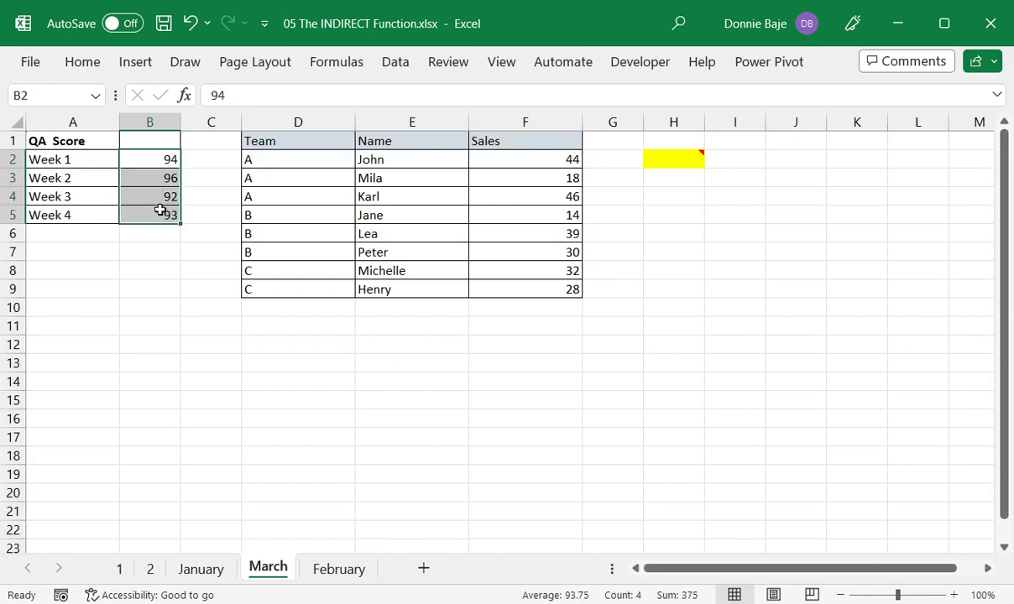
left_click(151, 570)
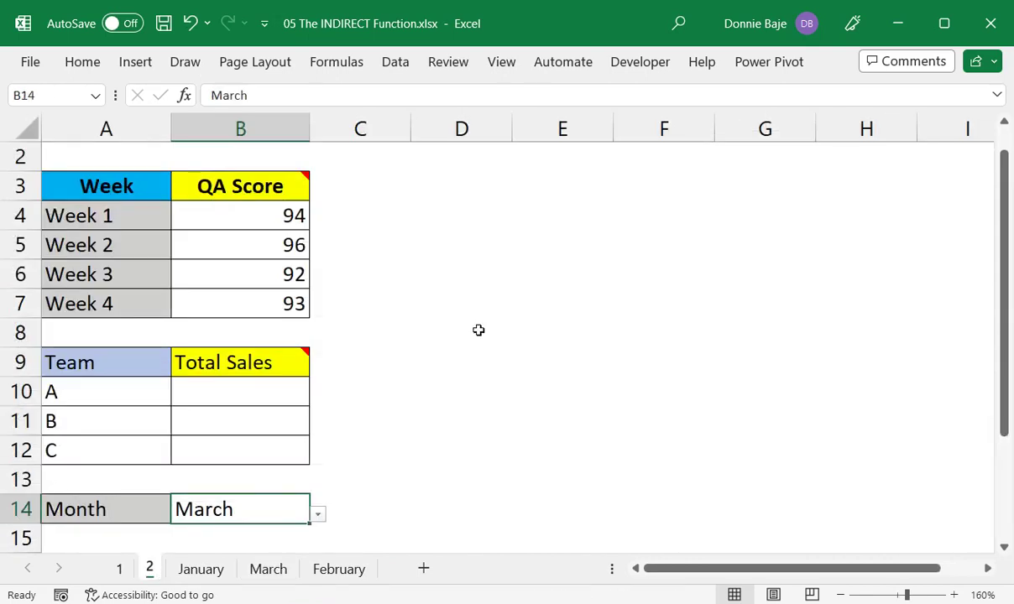
left_click(479, 331)
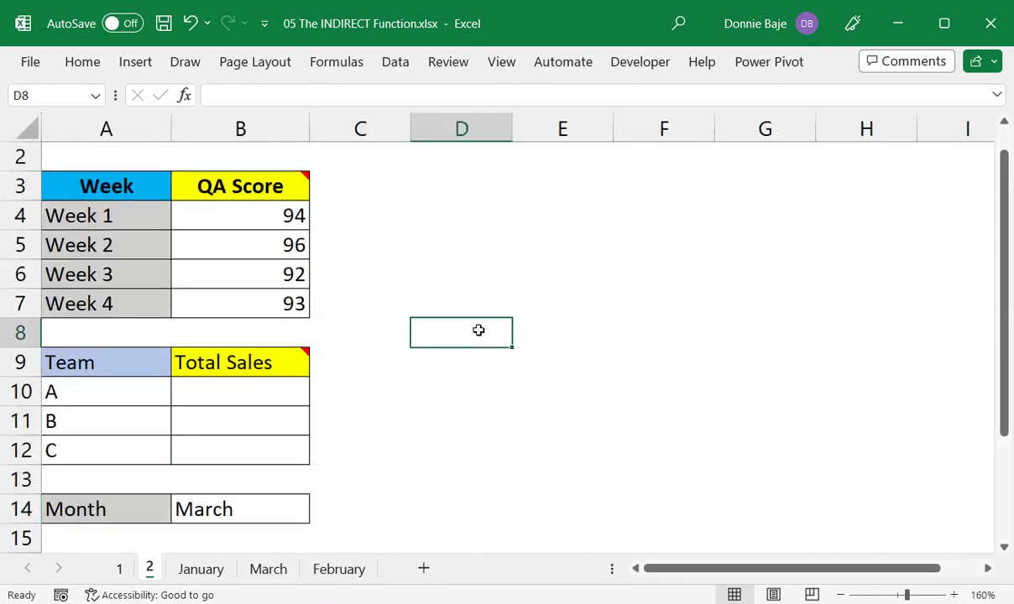
Review the INDIRECT formula in B4 and the Month cell B14 that it references
double_click(238, 216)
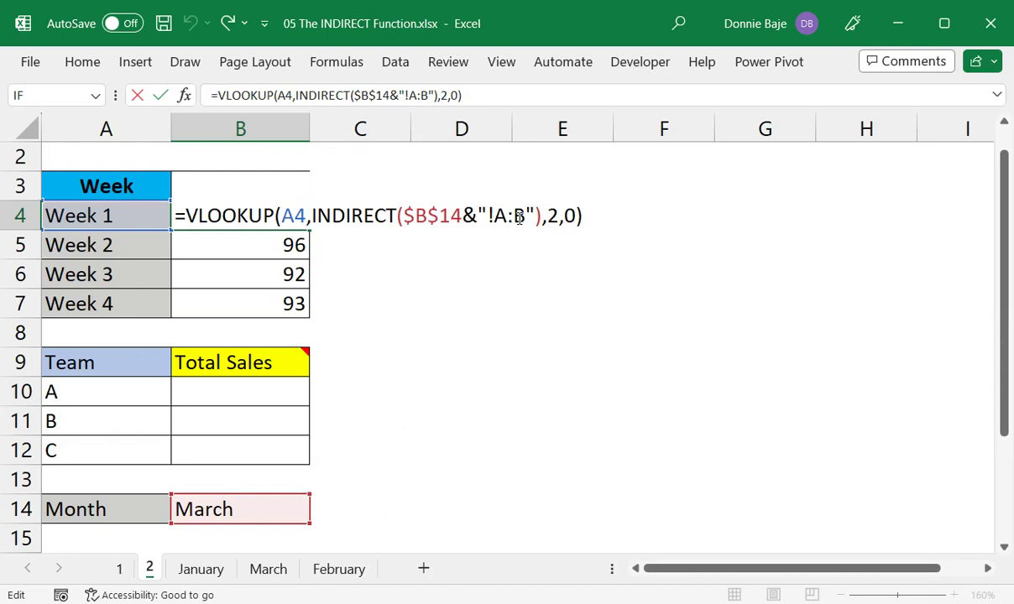
key("Return")
left_click(208, 513)
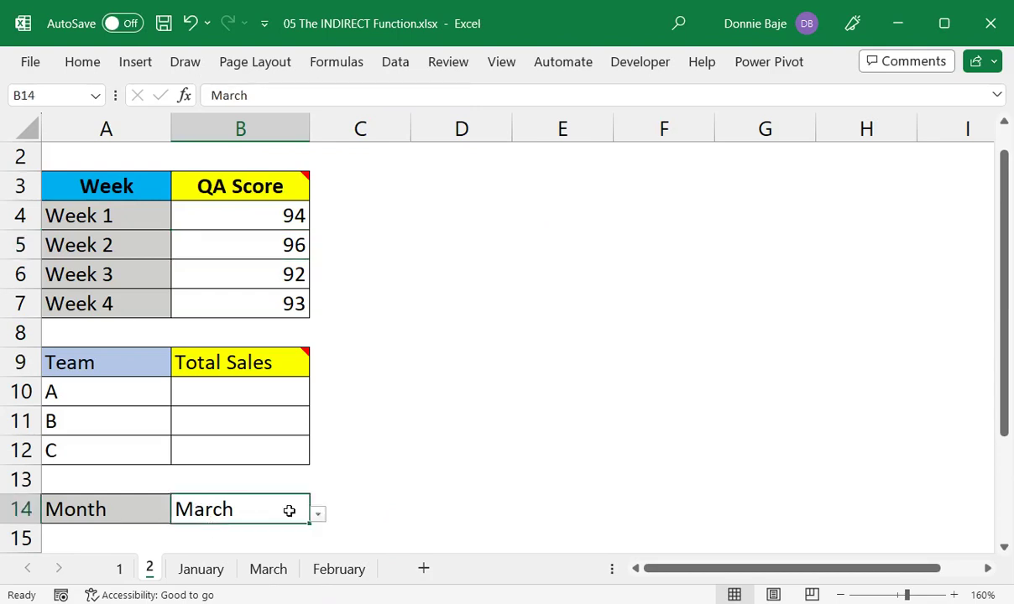
Check the Total Sales cell for team A, and examine the Team and Sales columns on the March sheet
left_click(293, 397)
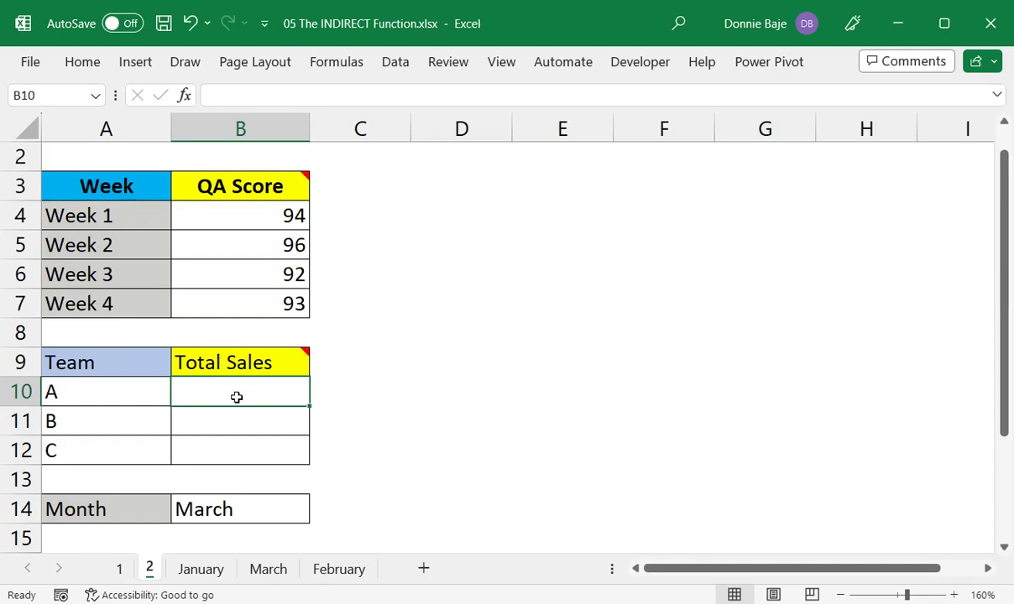
left_click(255, 508)
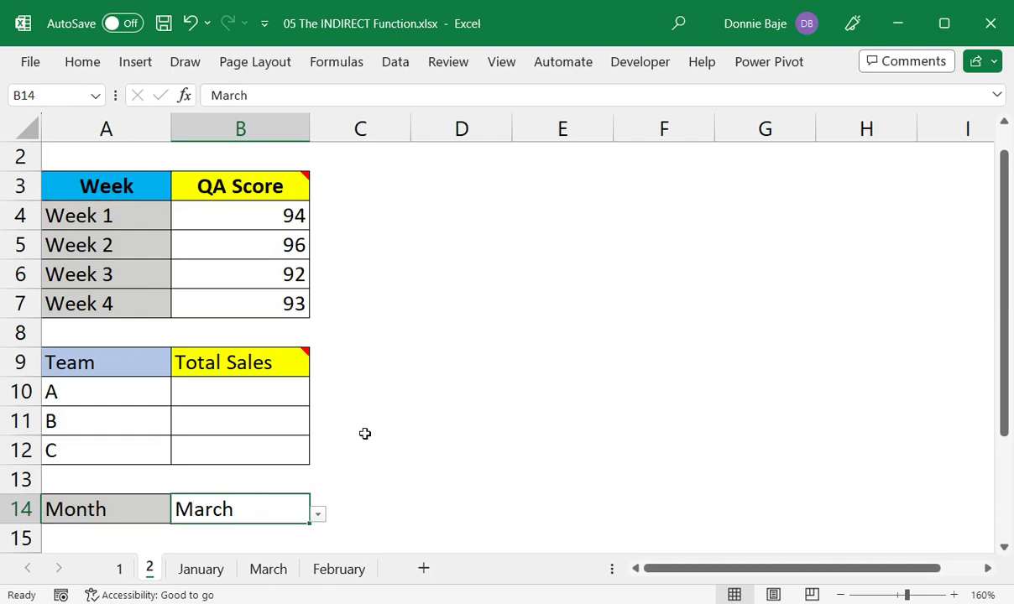
left_click(278, 576)
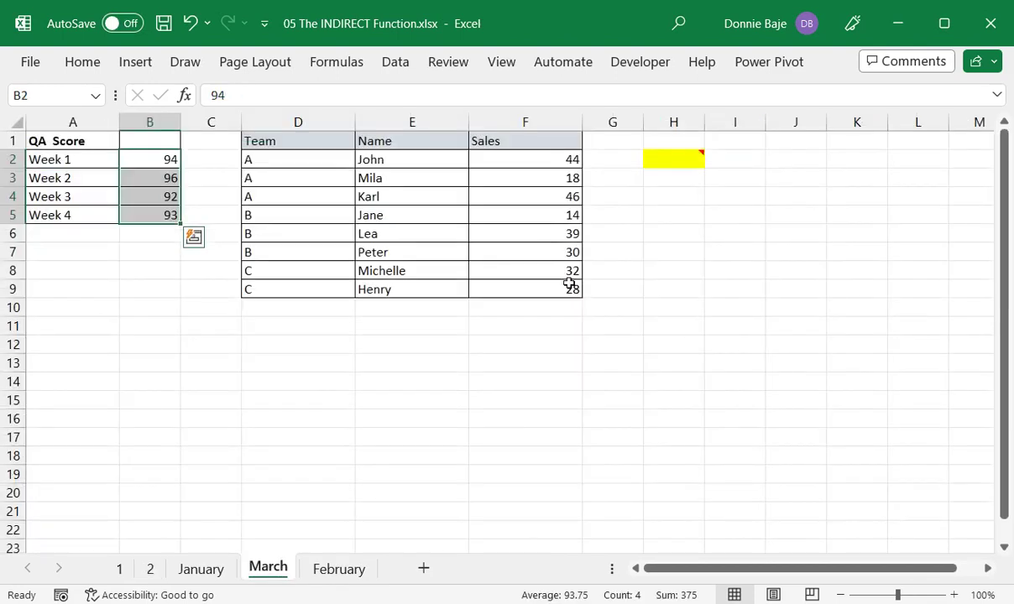
left_click(323, 122)
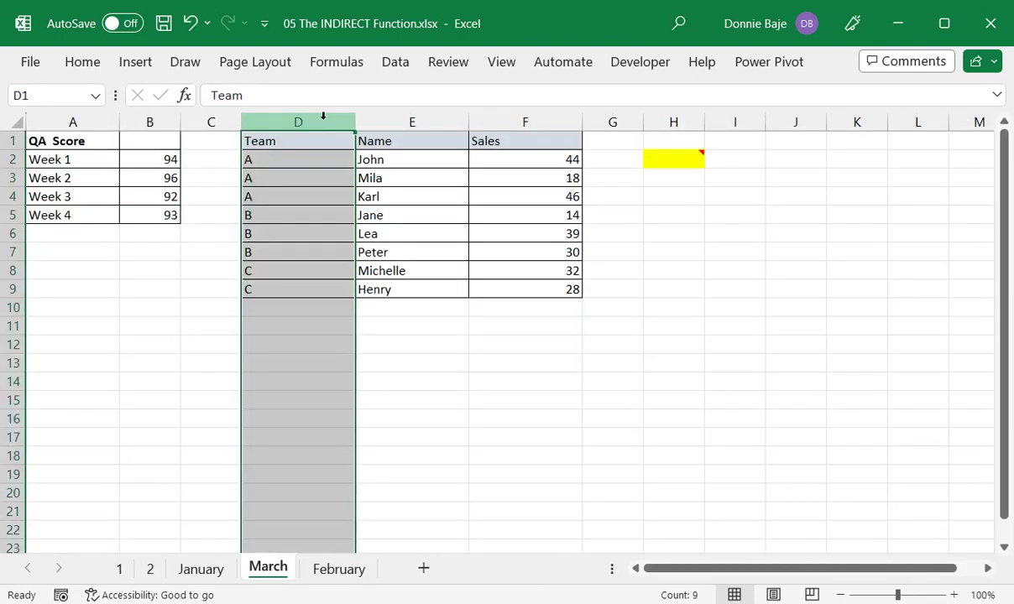
left_click(513, 123)
left_click(150, 570)
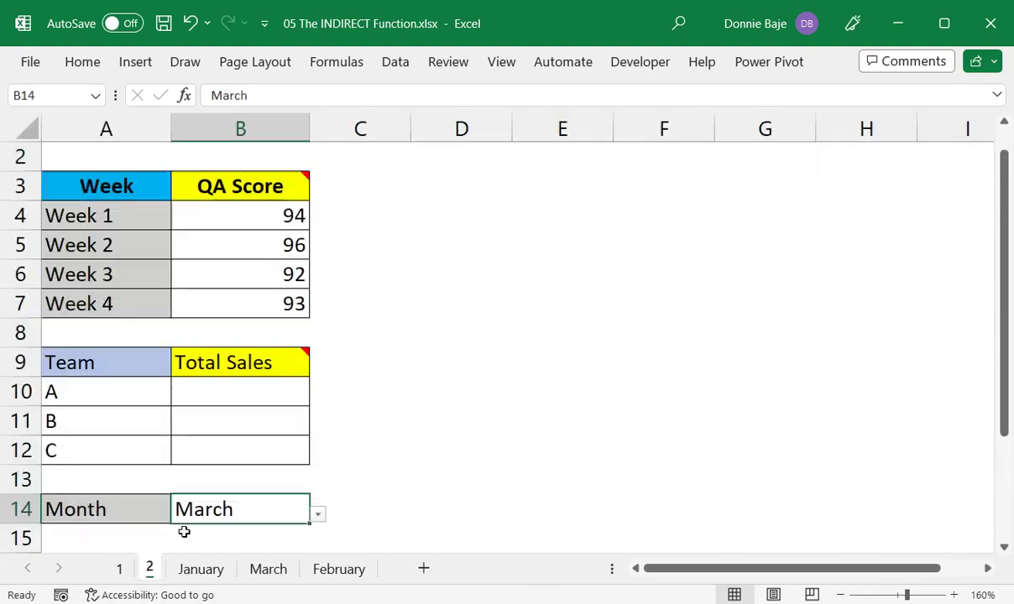
Start a SUMIF formula in B10 on sheet 2 with March!D:D as its criteria range
left_click(237, 395)
type("=SUM")
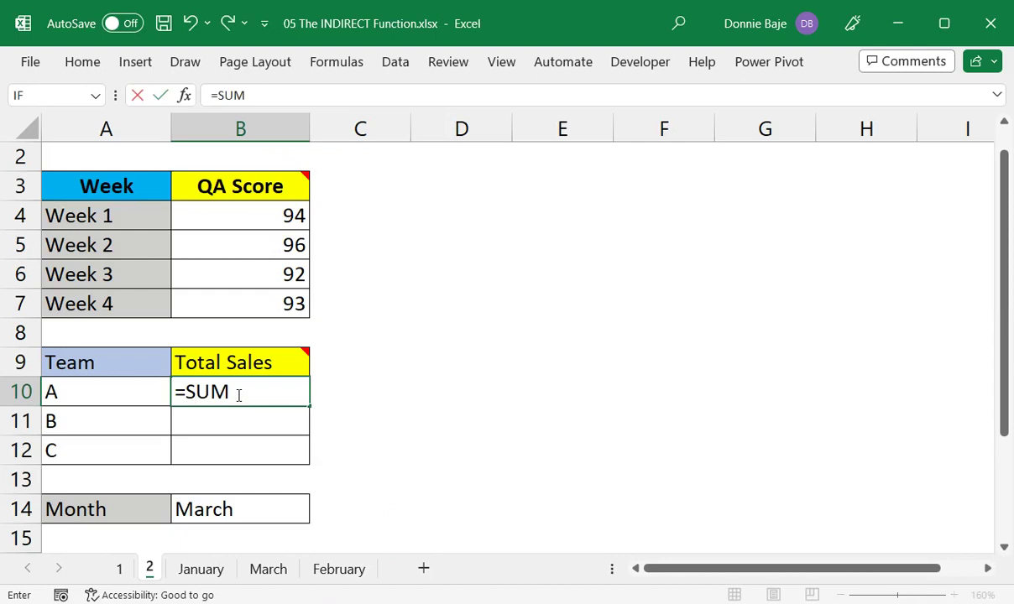
type("IF(")
left_click(280, 574)
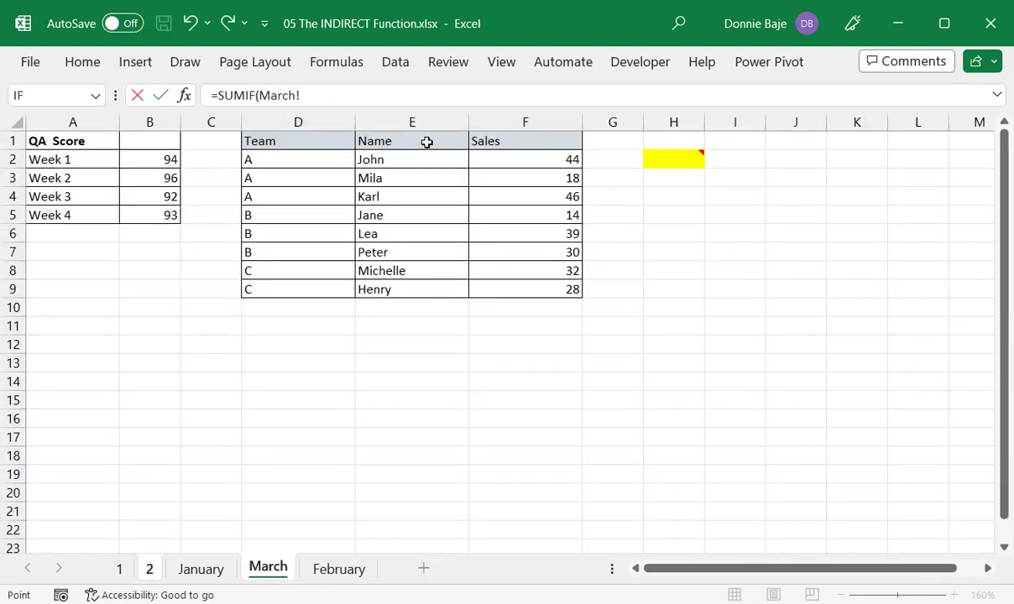
left_click(312, 113)
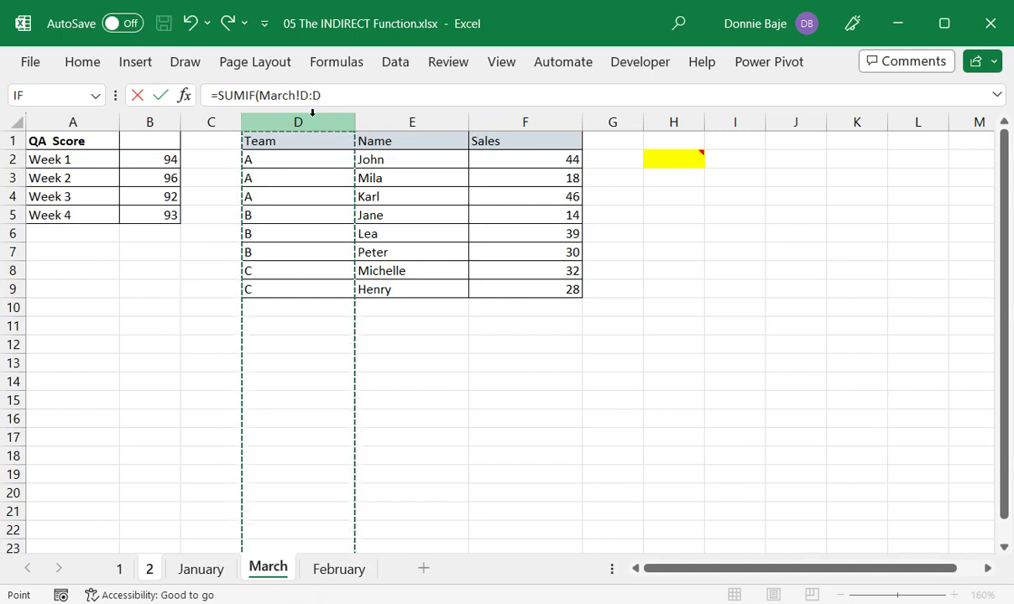
type(",")
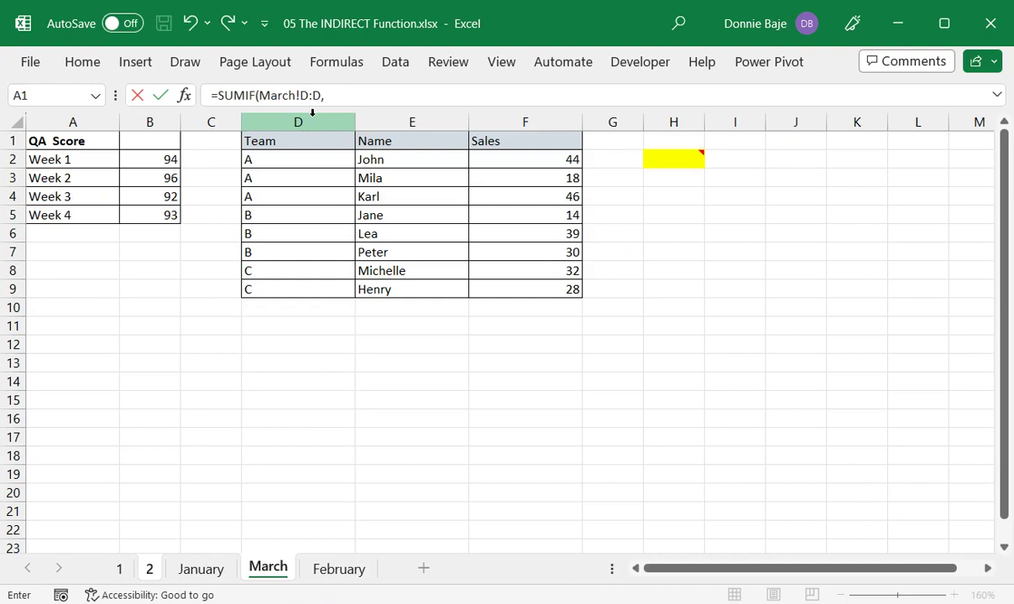
Add team cell A10 on sheet 2 as the SUMIF criterion in B10, without a sheet-name prefix
left_click(148, 571)
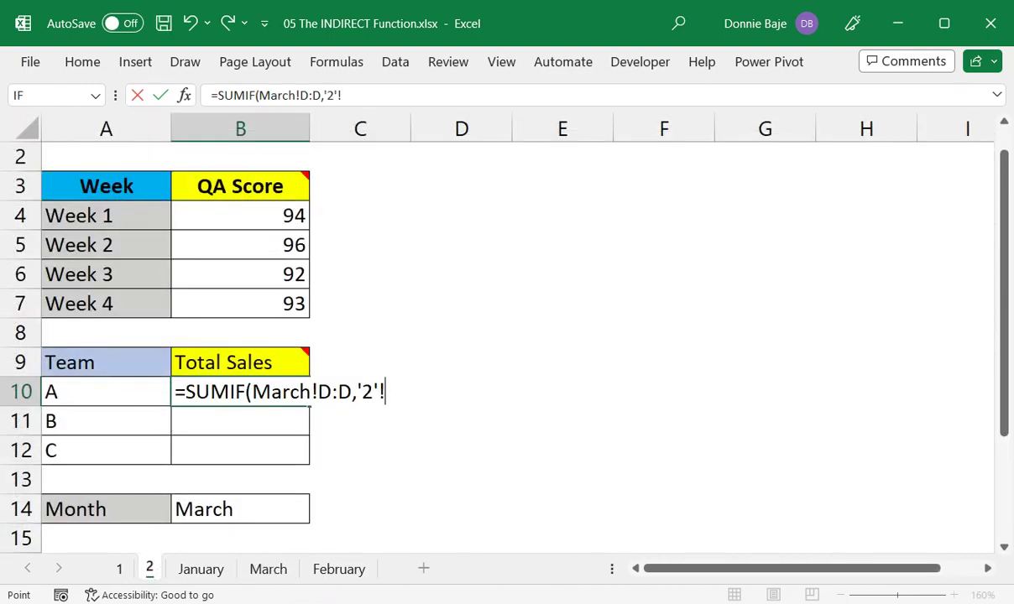
key("BackSpace")
key("BackSpace")
key("BackSpace")
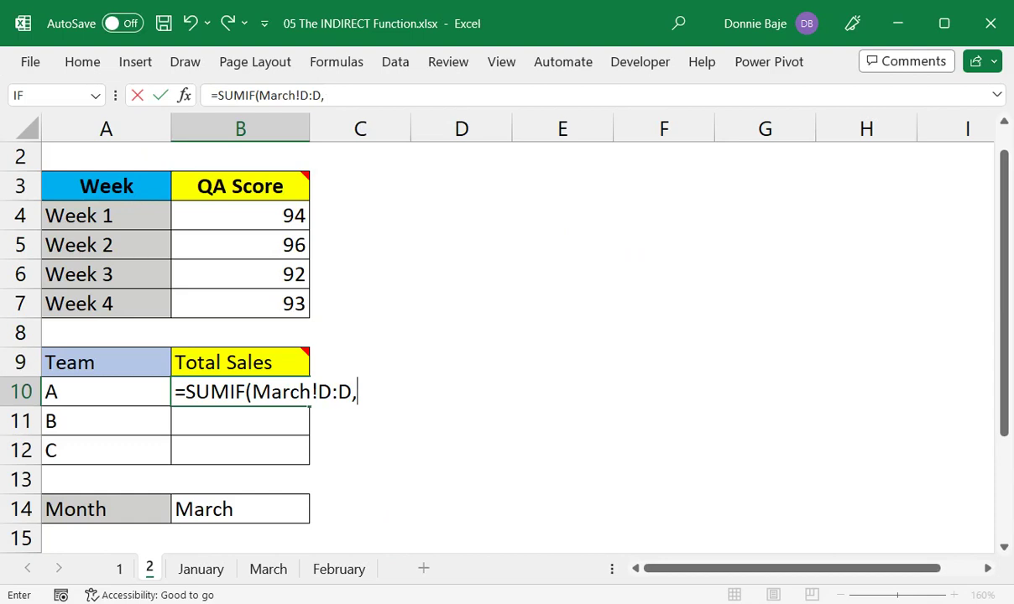
left_click(151, 395)
key("BackSpace")
key("BackSpace")
key("BackSpace")
key("BackSpace")
key("BackSpace")
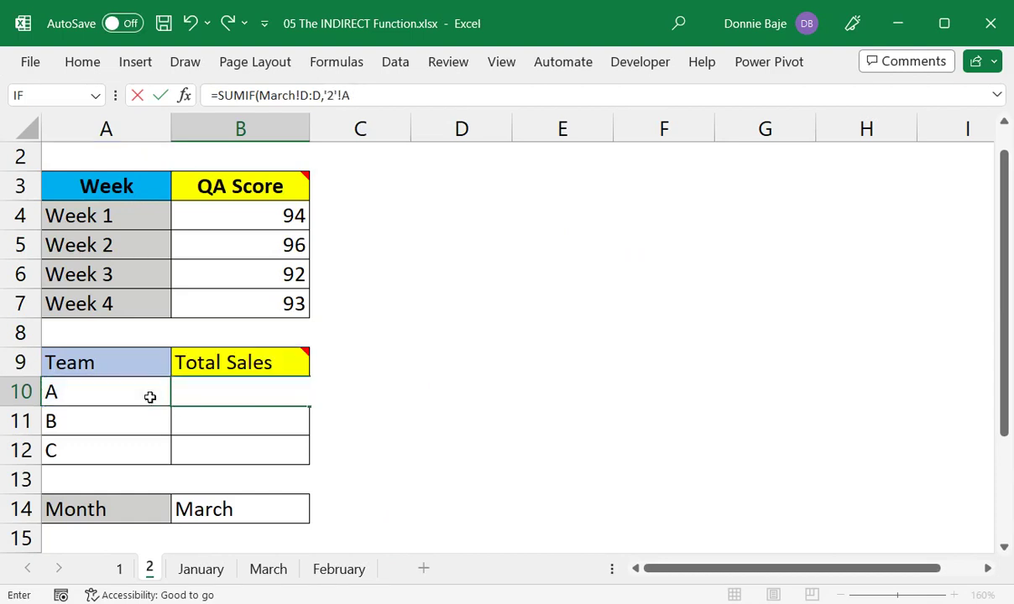
type("A10m")
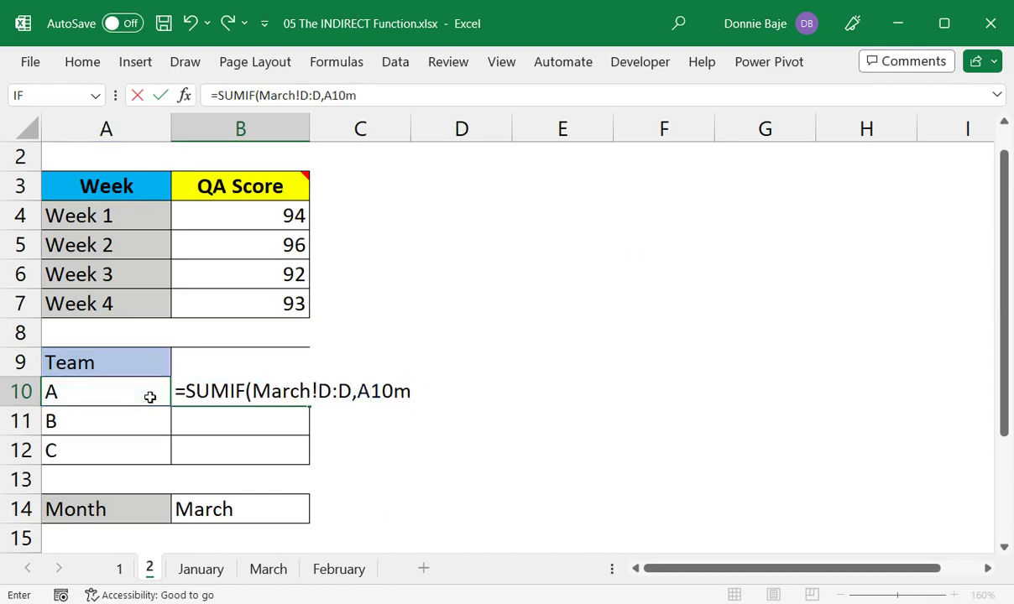
key("BackSpace")
type(",")
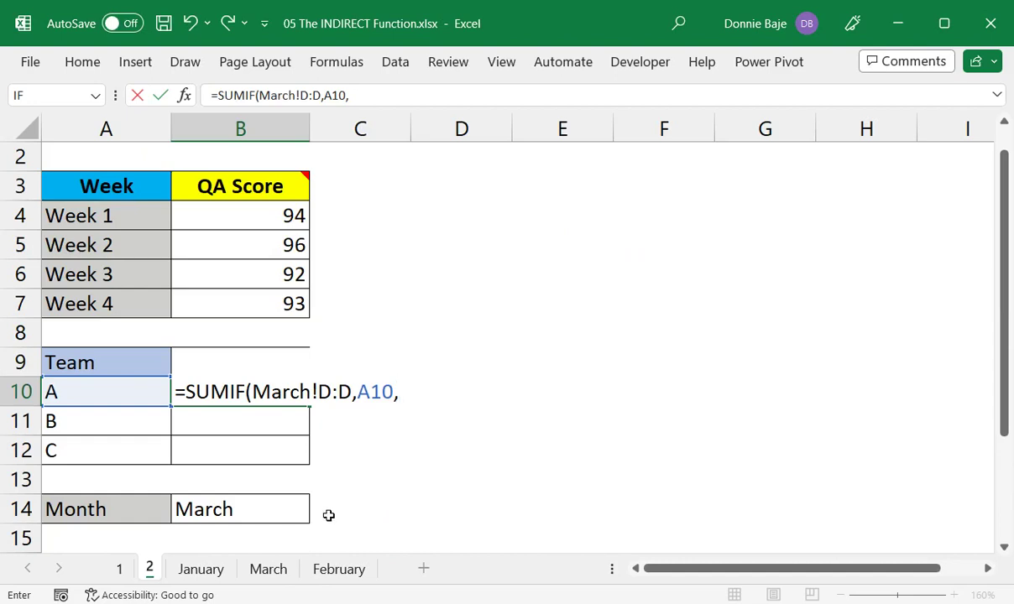
Complete the SUMIF formula in B10 with March!F:F as the sum range
left_click(281, 570)
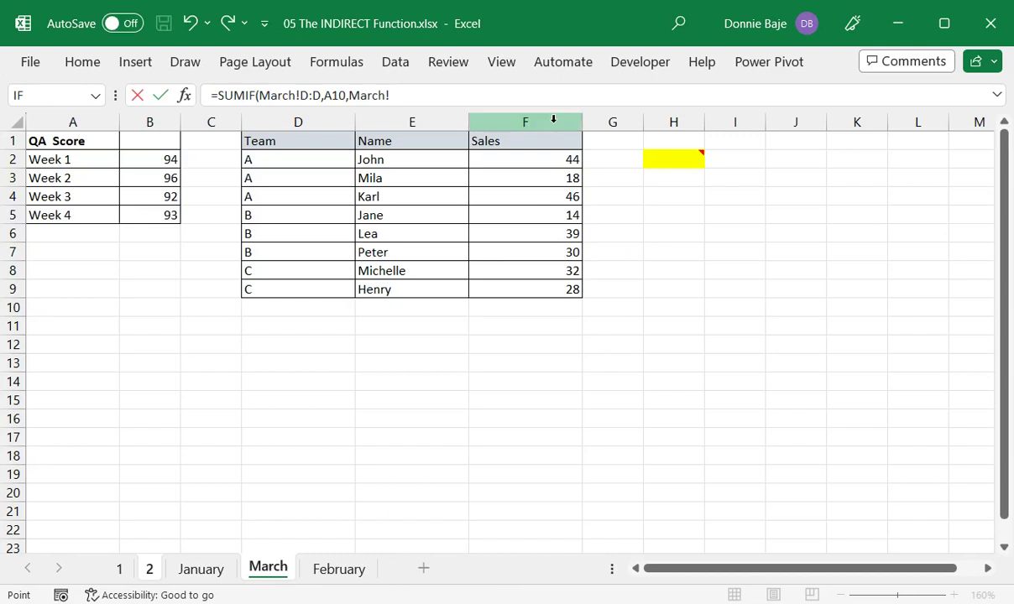
left_click(553, 119)
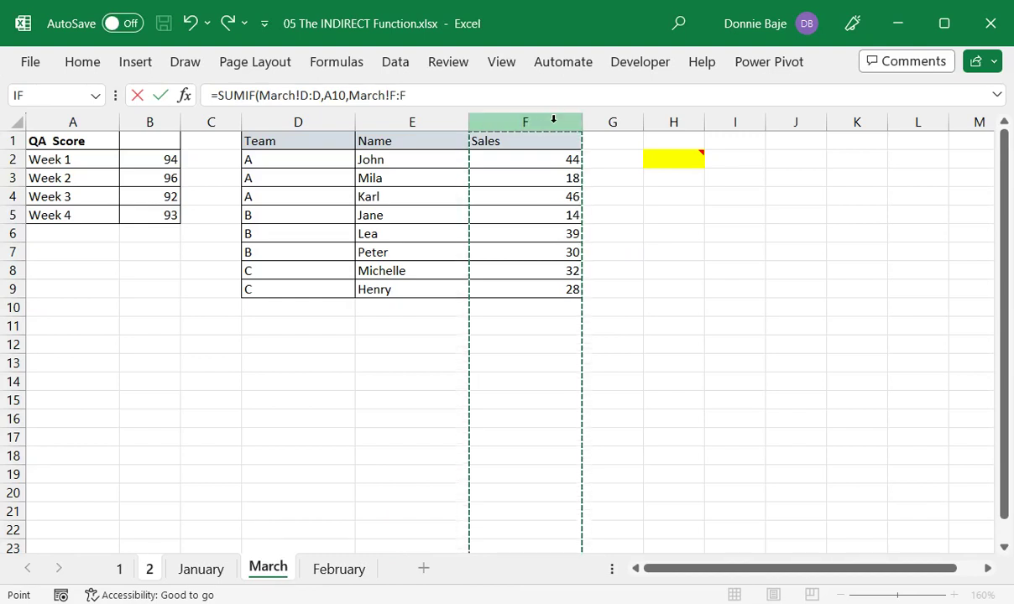
key("Return")
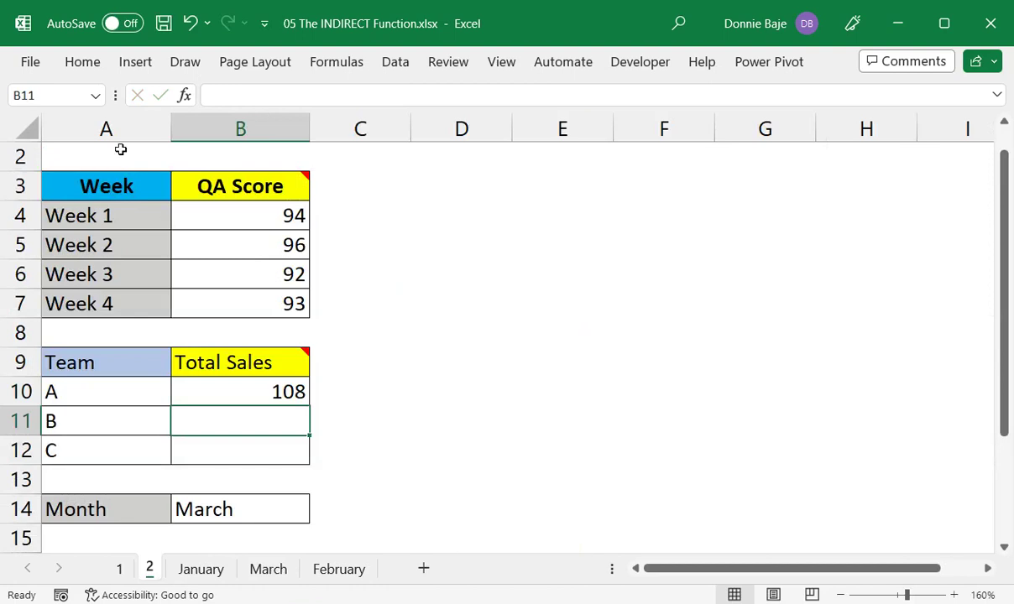
Copy the SUMIF formula from B10 down to B12 and check the copied formulas for teams B and C
double_click(283, 392)
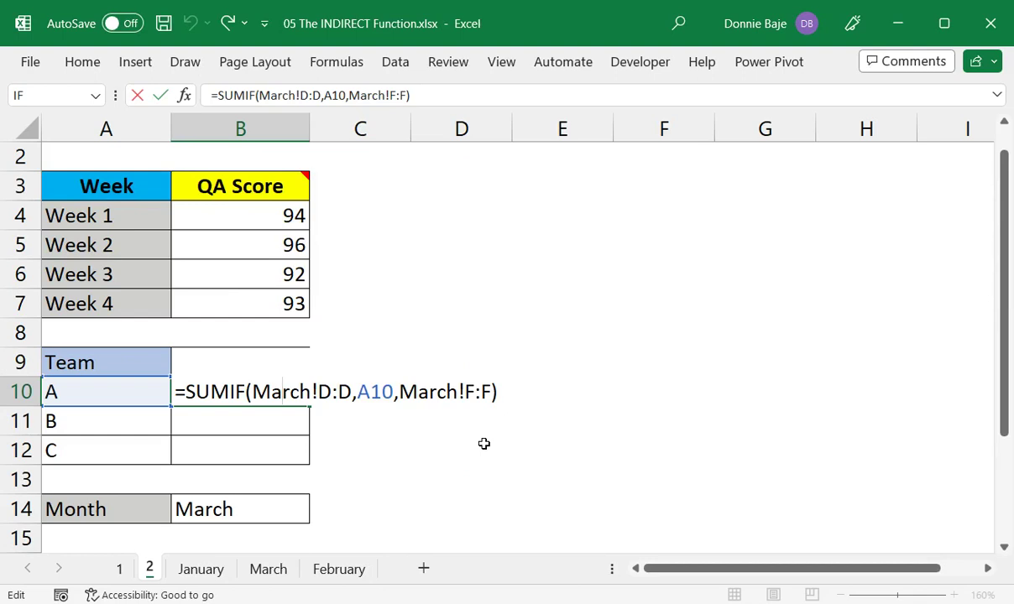
key("Return")
left_click(265, 385)
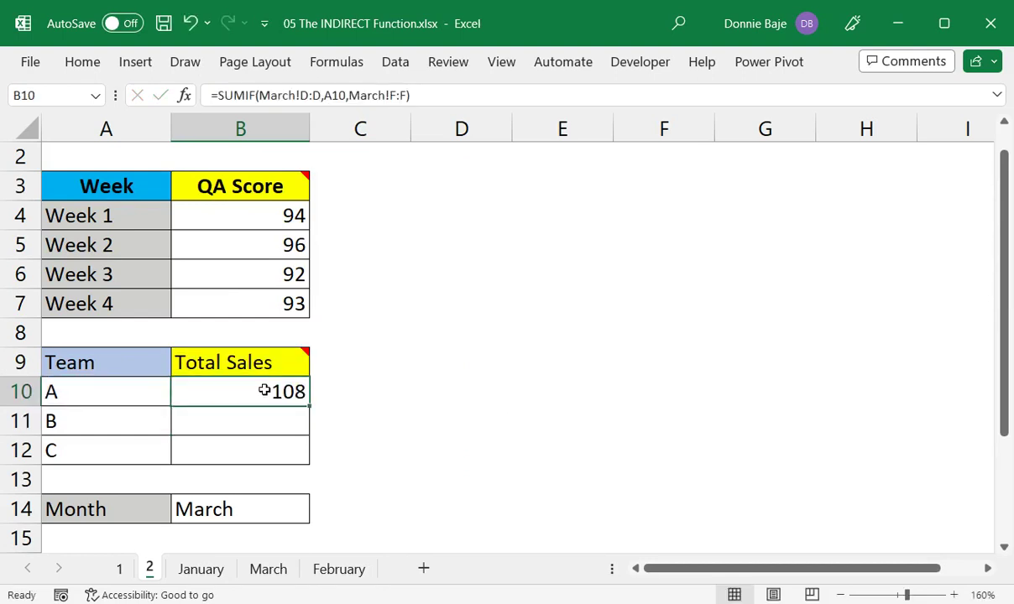
double_click(270, 392)
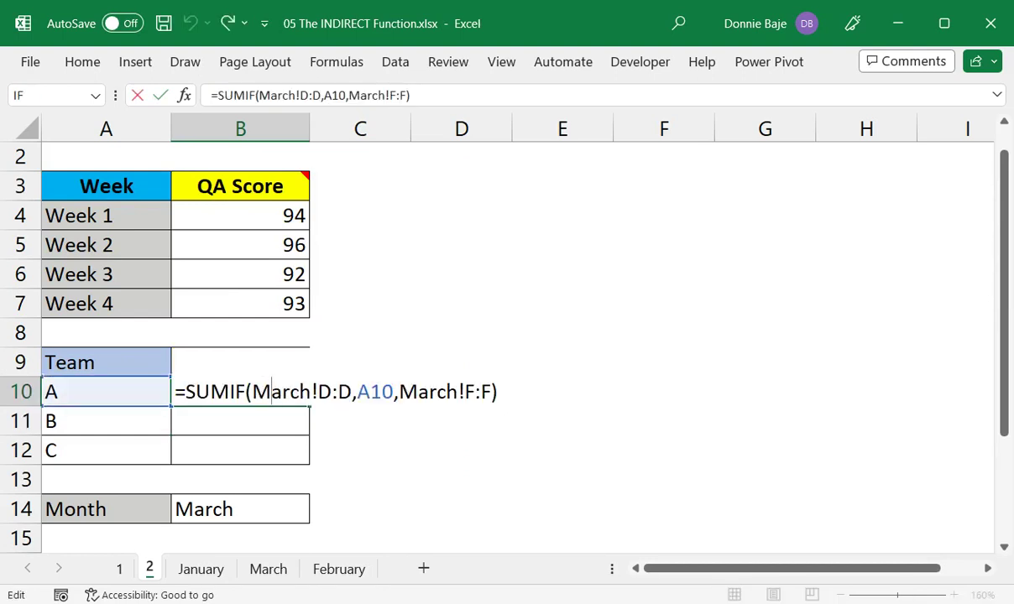
key("Return")
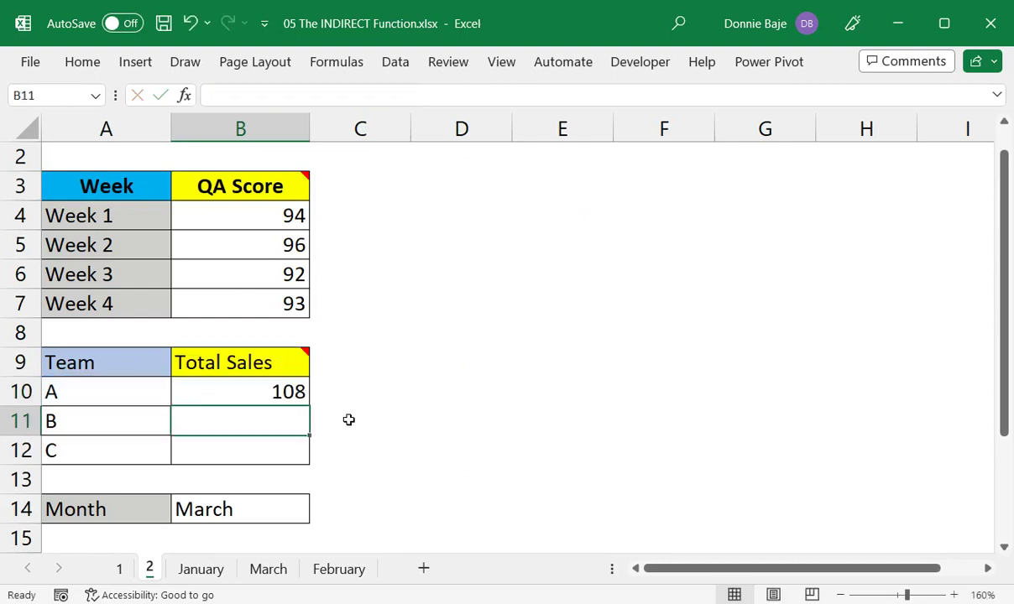
left_click(304, 392)
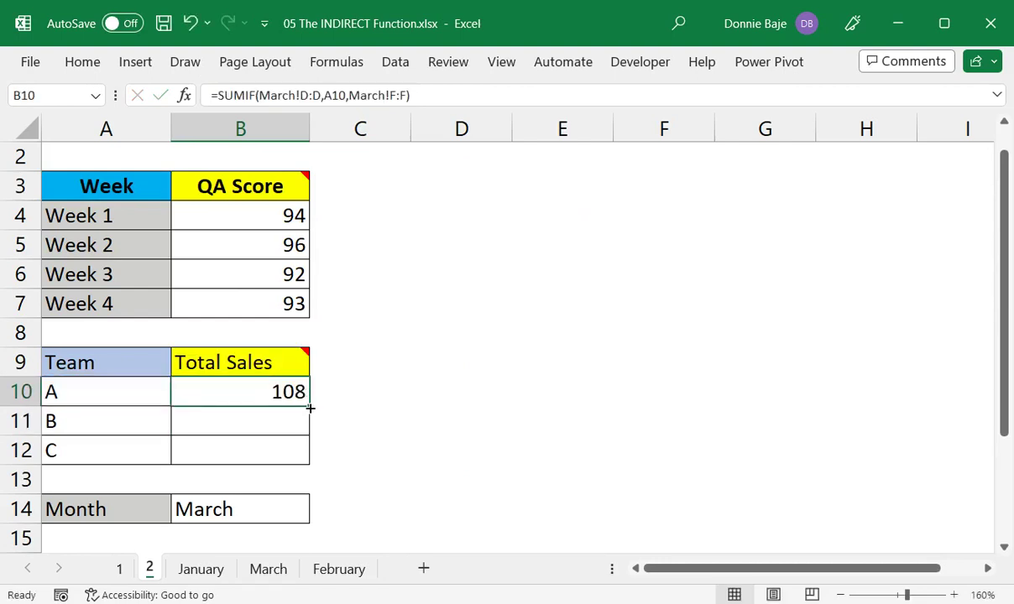
left_click_drag(309, 408, 309, 460)
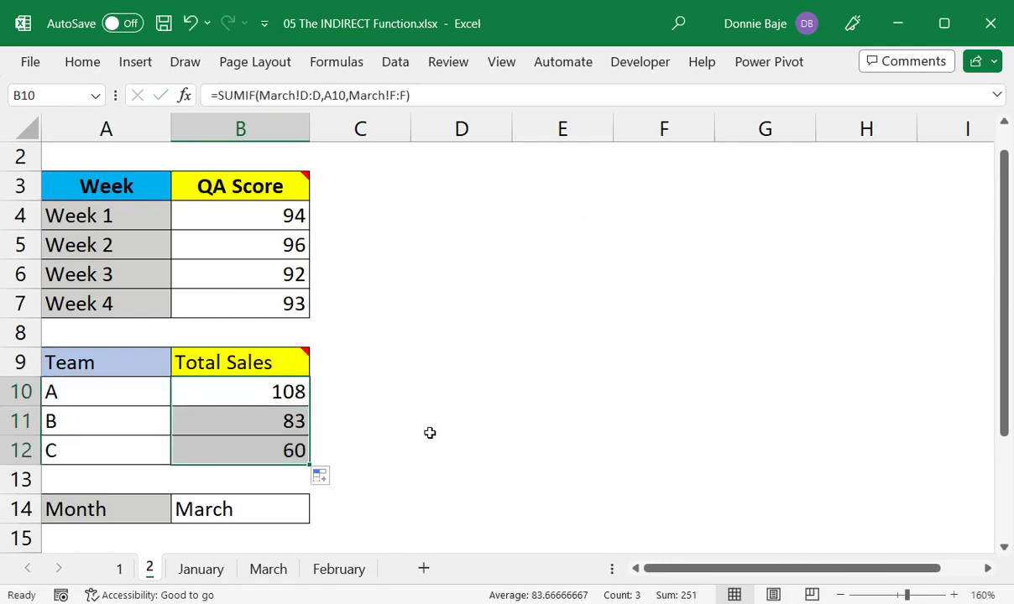
double_click(284, 423)
key("Escape")
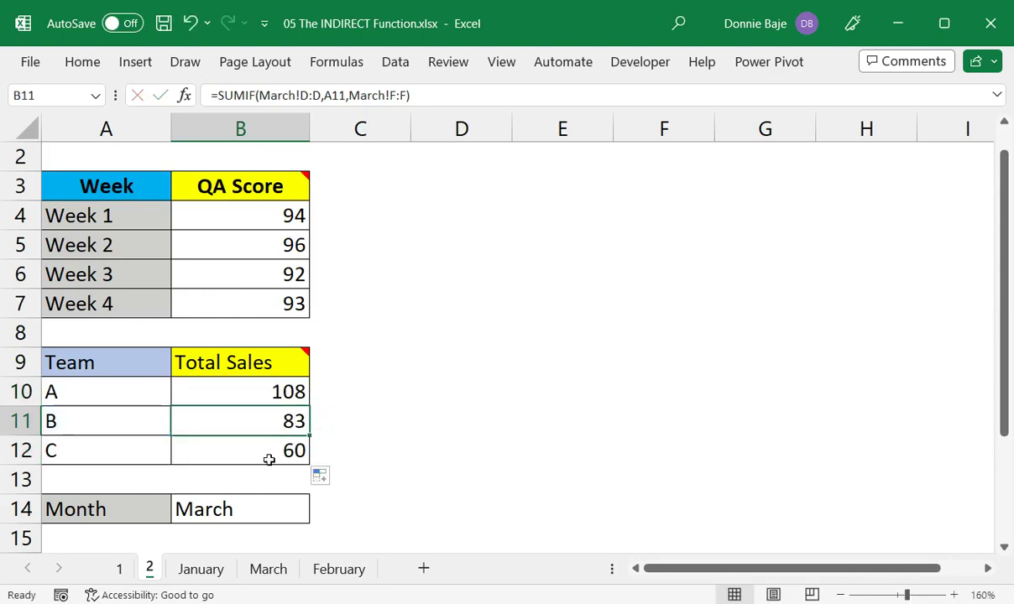
double_click(269, 454)
key("ctrl+Return")
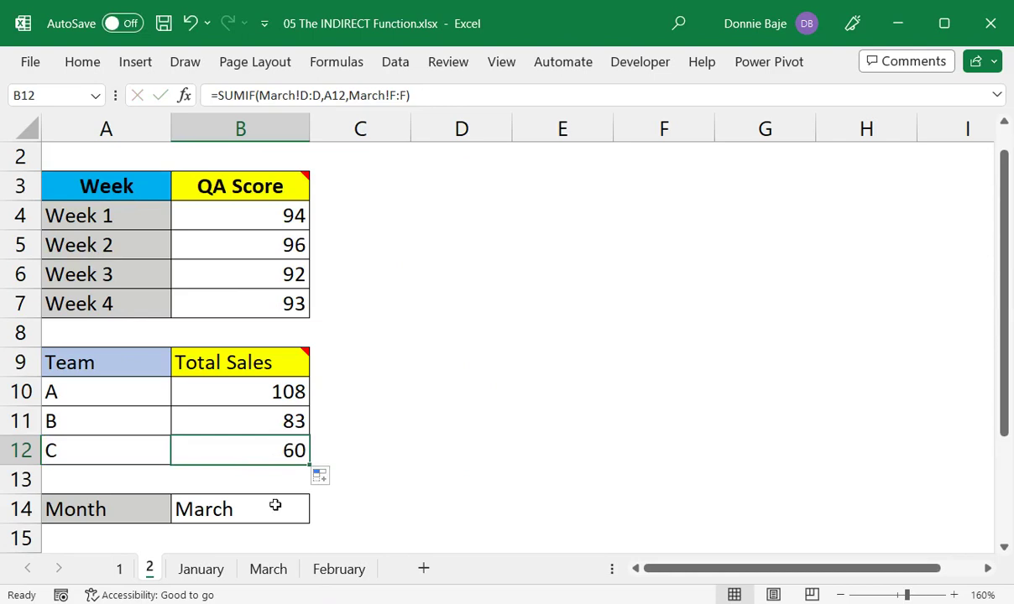
Try January and February in Month cell B14 to test the total sales formulas, and return it to March
left_click(278, 507)
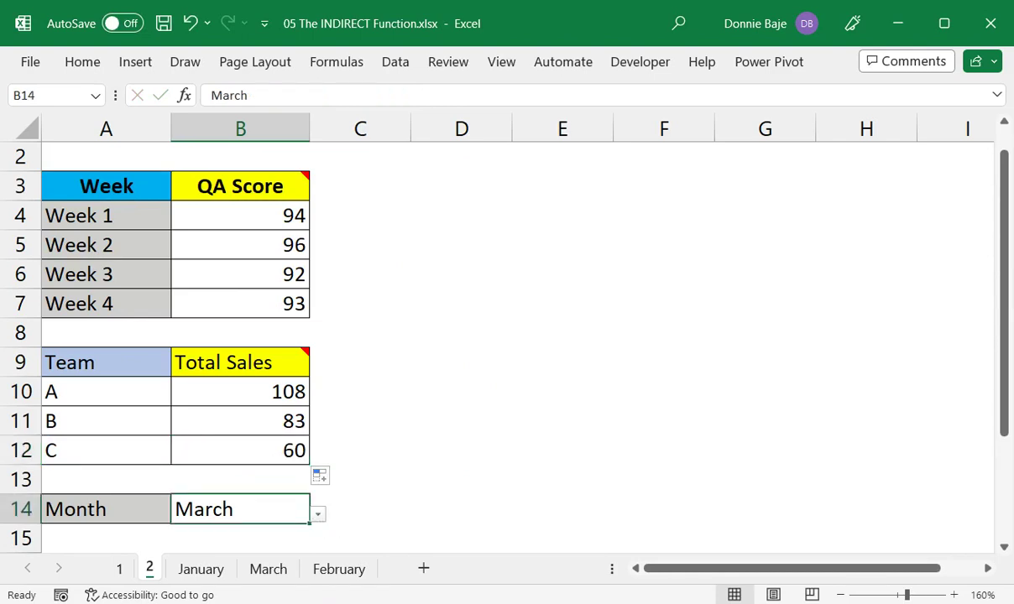
left_click(288, 528)
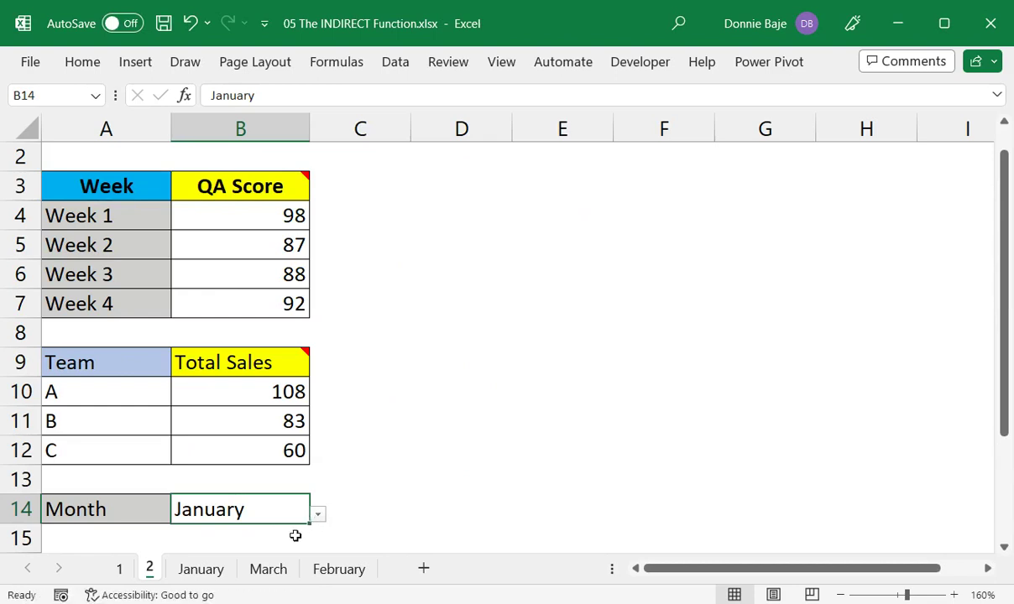
left_click(320, 519)
left_click(294, 537)
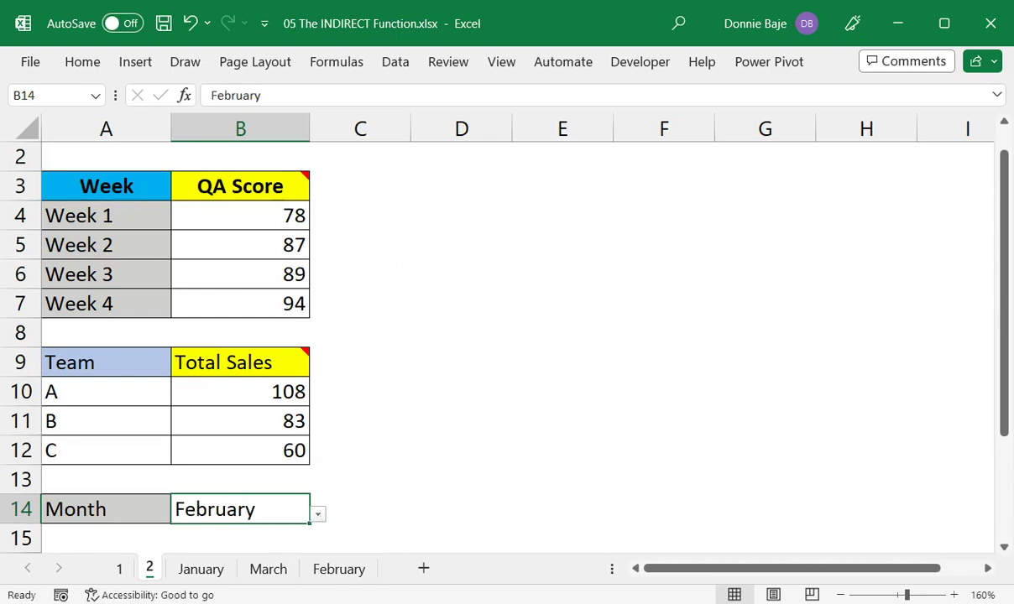
key("ctrl+z")
left_click(318, 519)
left_click(256, 544)
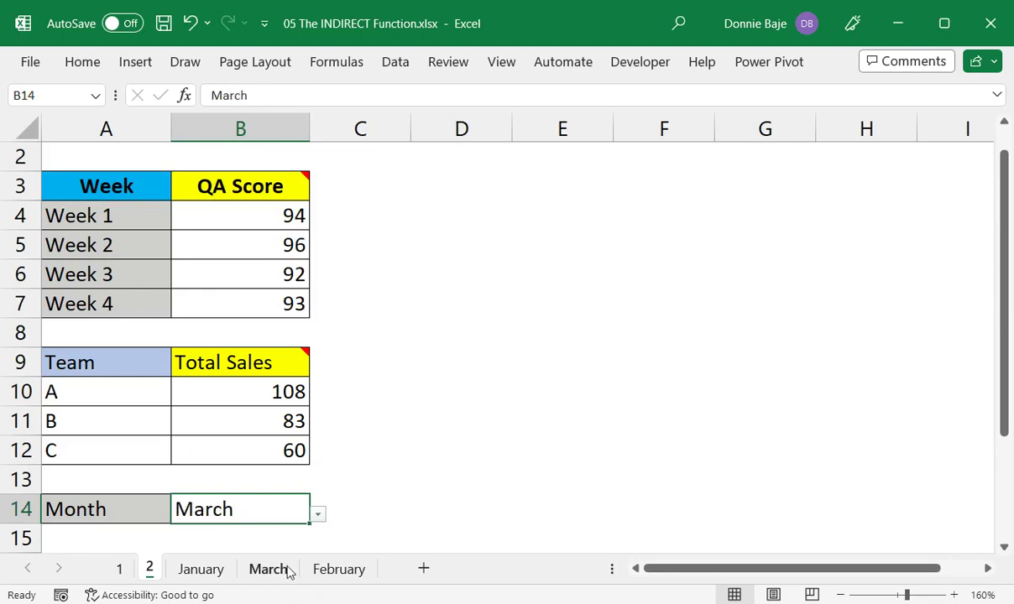
Replace the sheet name March in the B10 formula's criteria range with the absolute reference $B$14
double_click(268, 401)
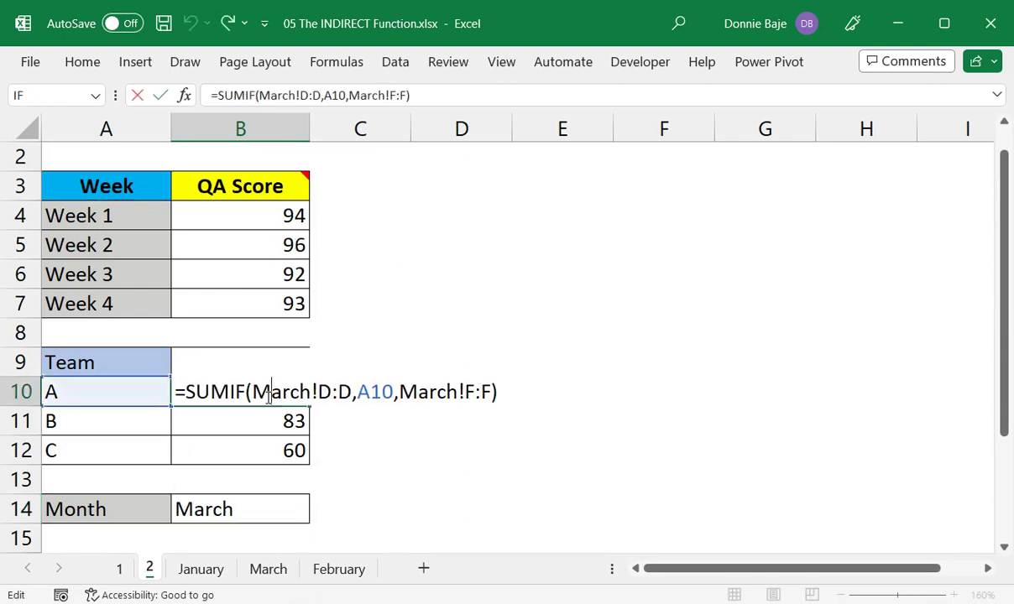
double_click(281, 392)
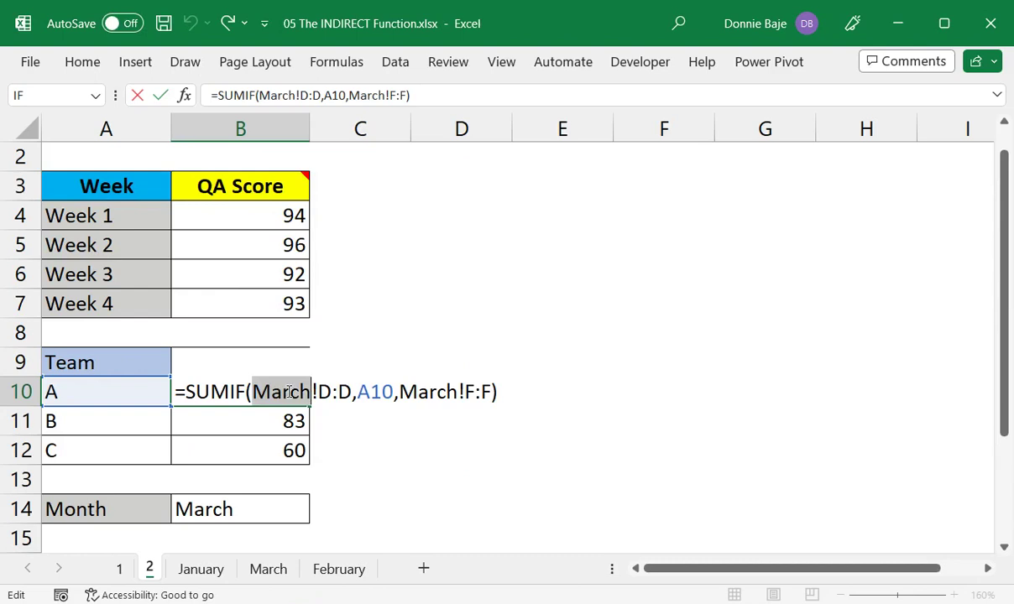
left_click_drag(349, 392, 256, 392)
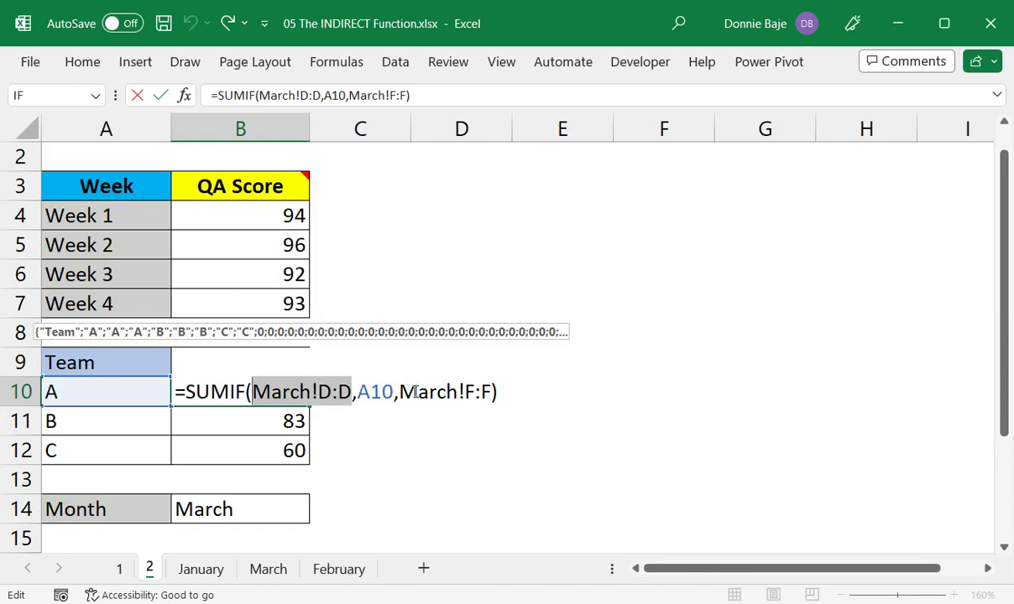
left_click_drag(400, 392, 493, 392)
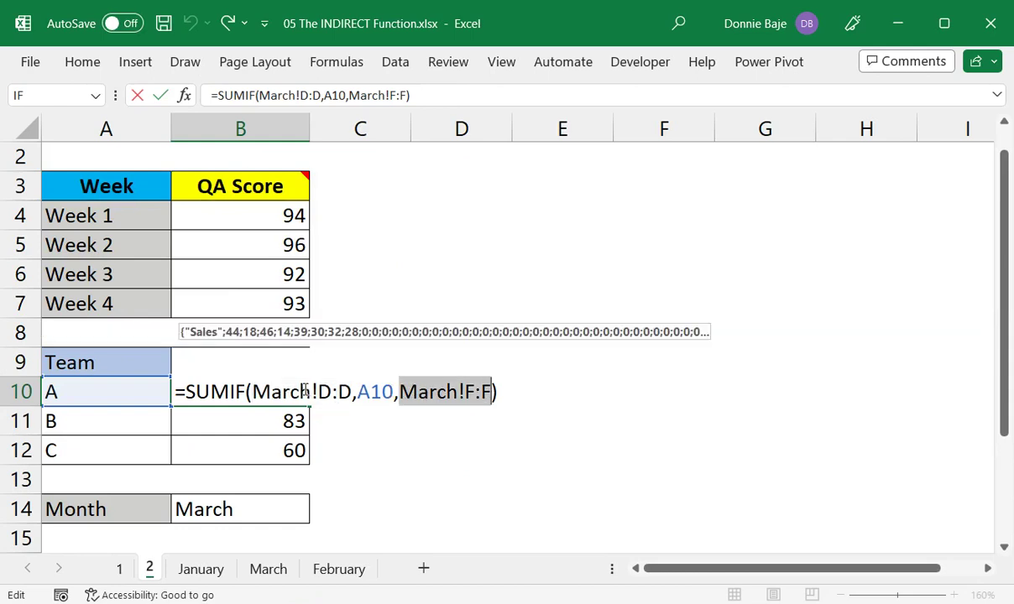
left_click_drag(310, 392, 263, 387)
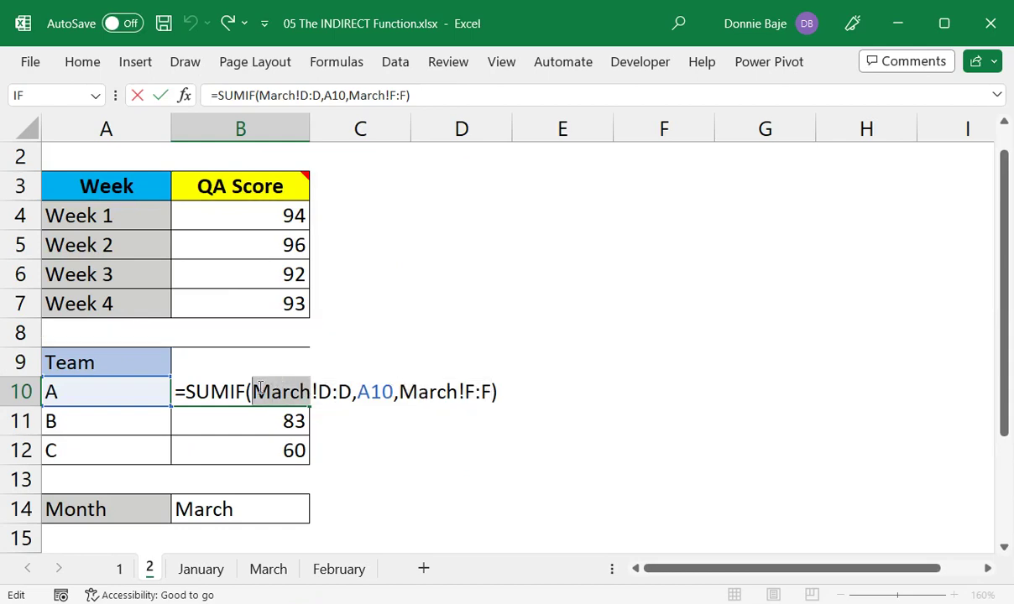
key("BackSpace")
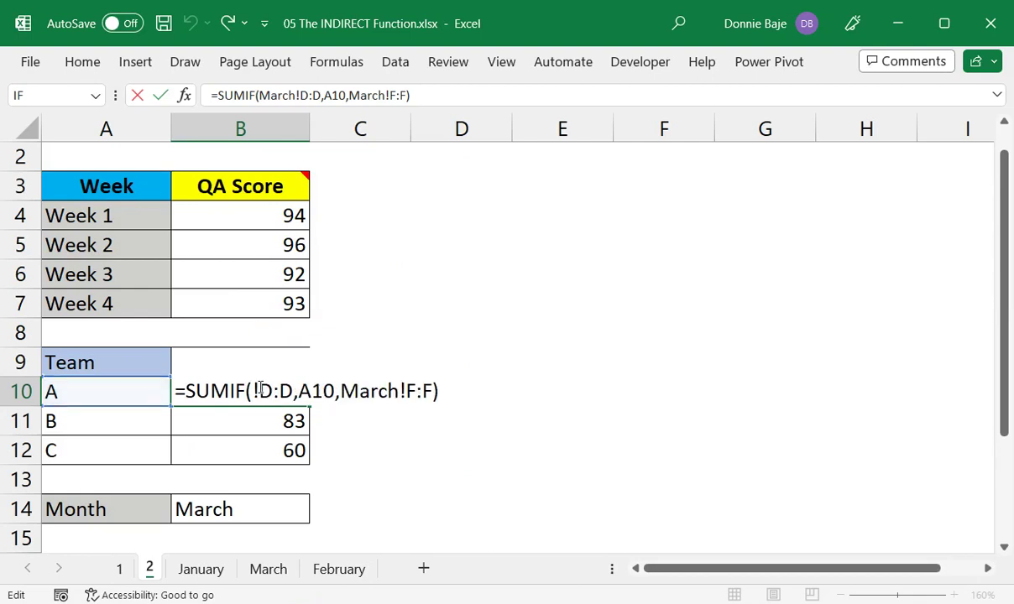
left_click(255, 514)
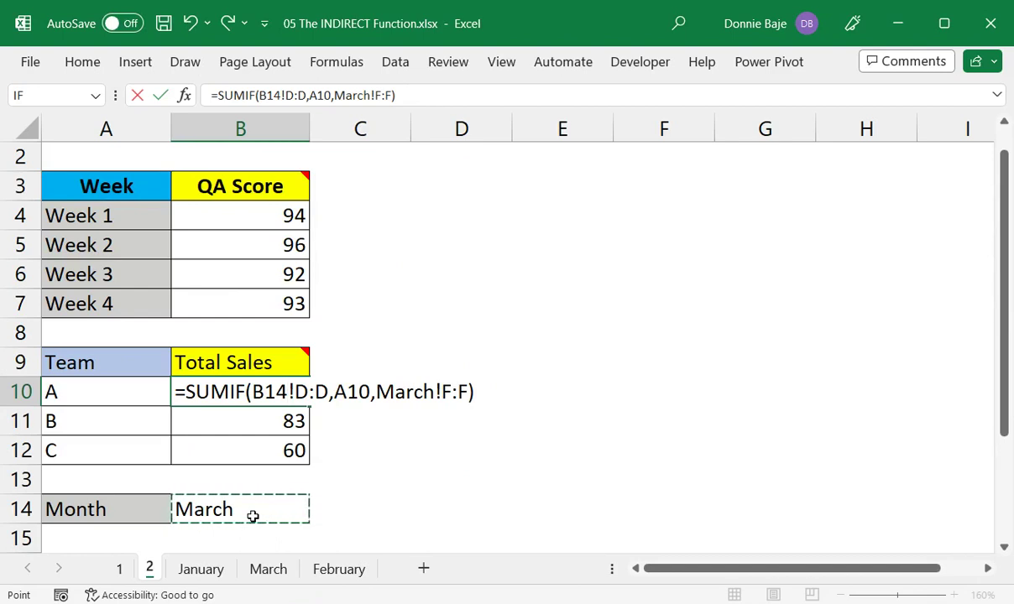
key("F4")
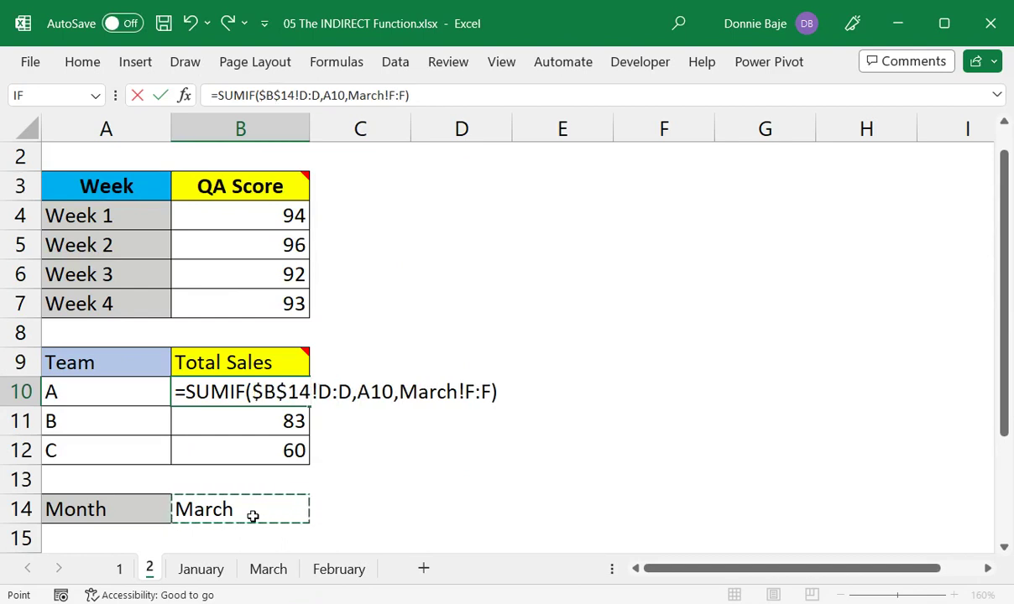
Turn the criteria range in B10 into INDIRECT($B$14&"!D:D")
type("&\"")
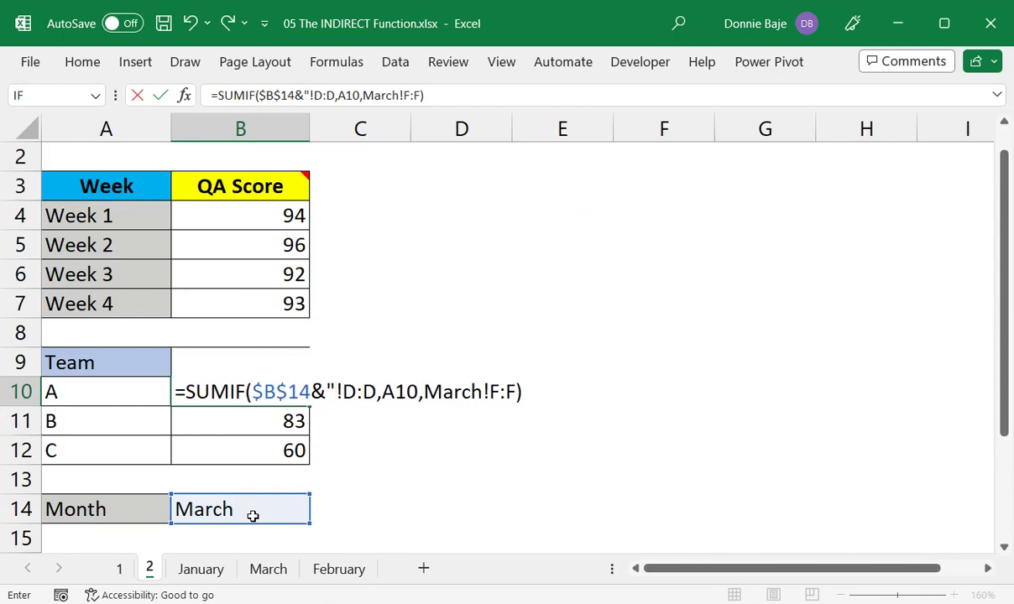
left_click(377, 392)
type("\",")
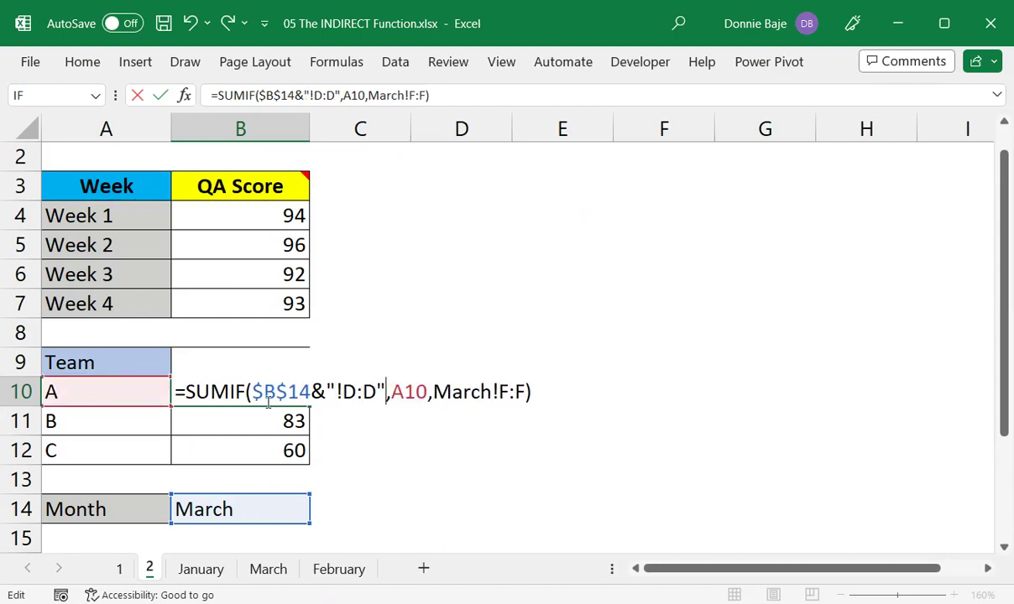
type("INDIRECT(")
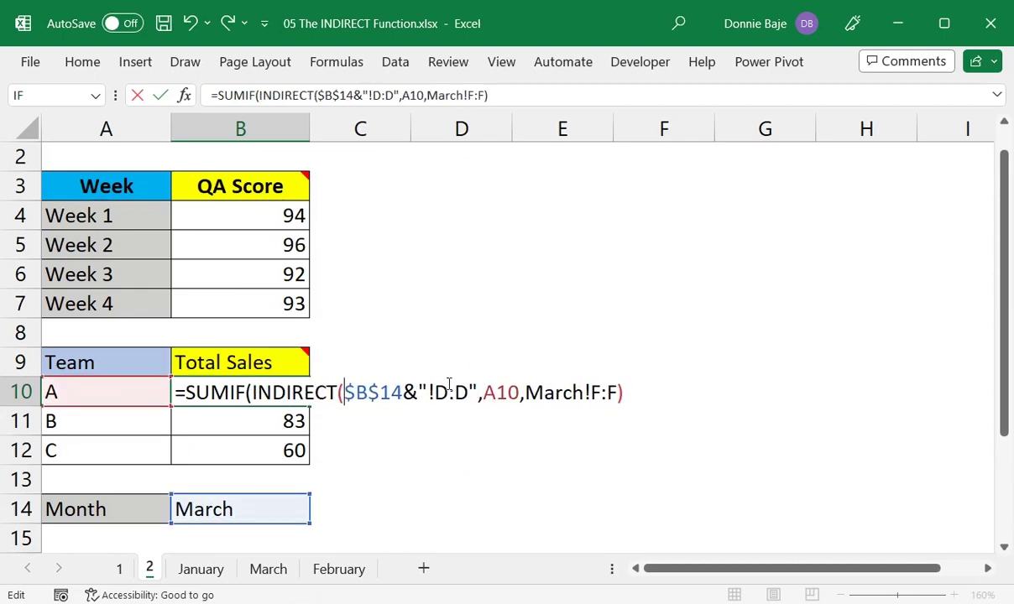
type(")")
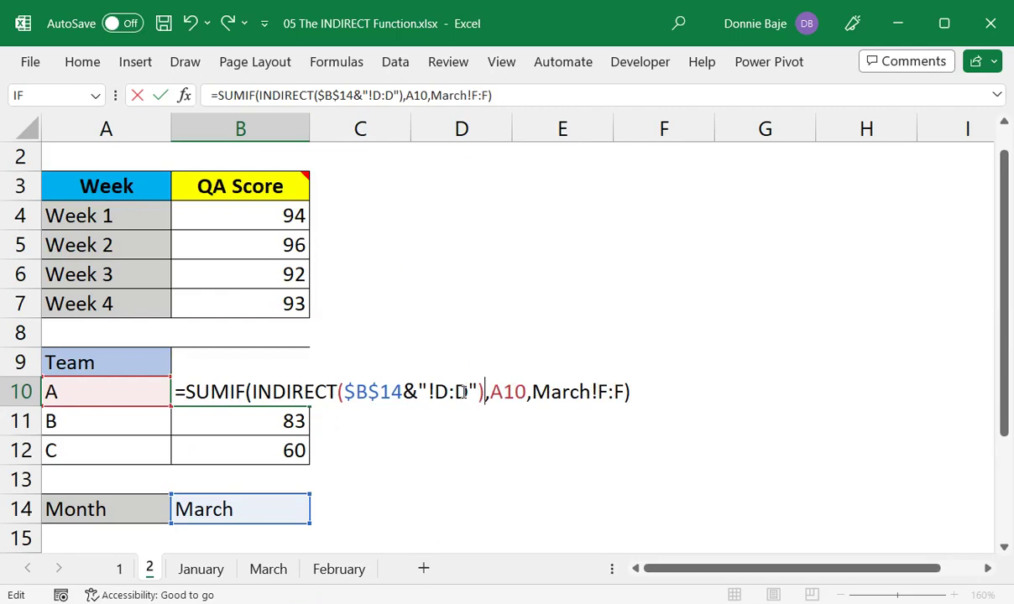
Replace the sheet name March in the B10 formula's sum range with the absolute reference $B$14 followed by an ampersand
left_click_drag(531, 388, 619, 394)
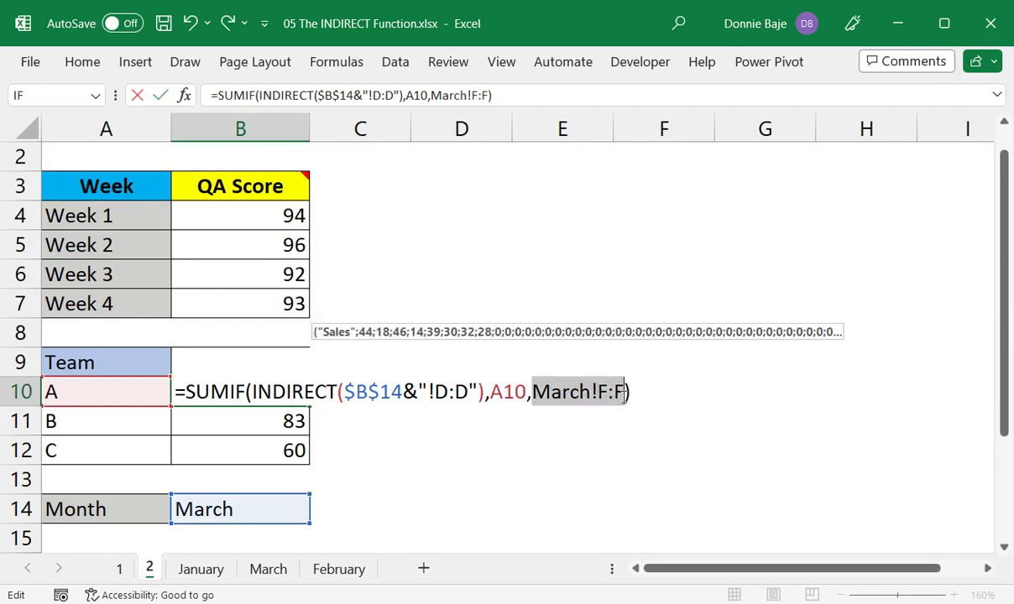
key("shift+Left")
key("shift+Left")
key("shift+Left")
key("shift+Left")
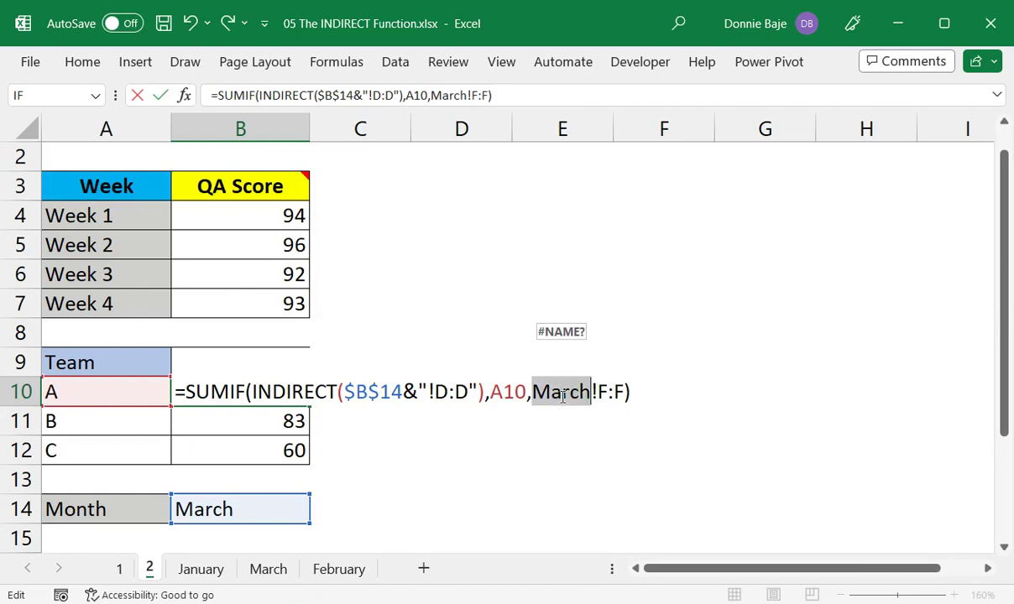
key("Delete")
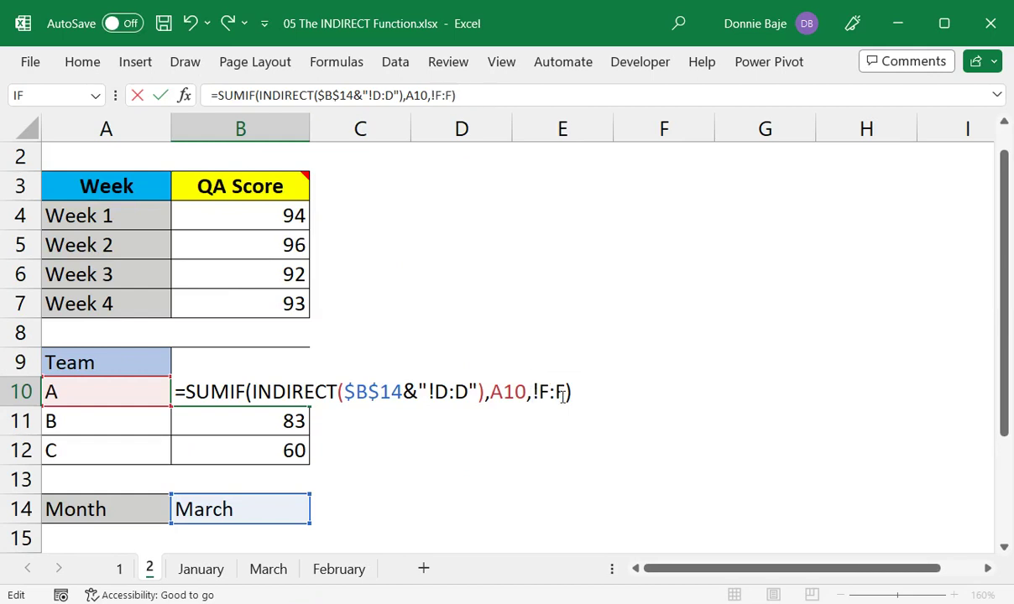
left_click(276, 511)
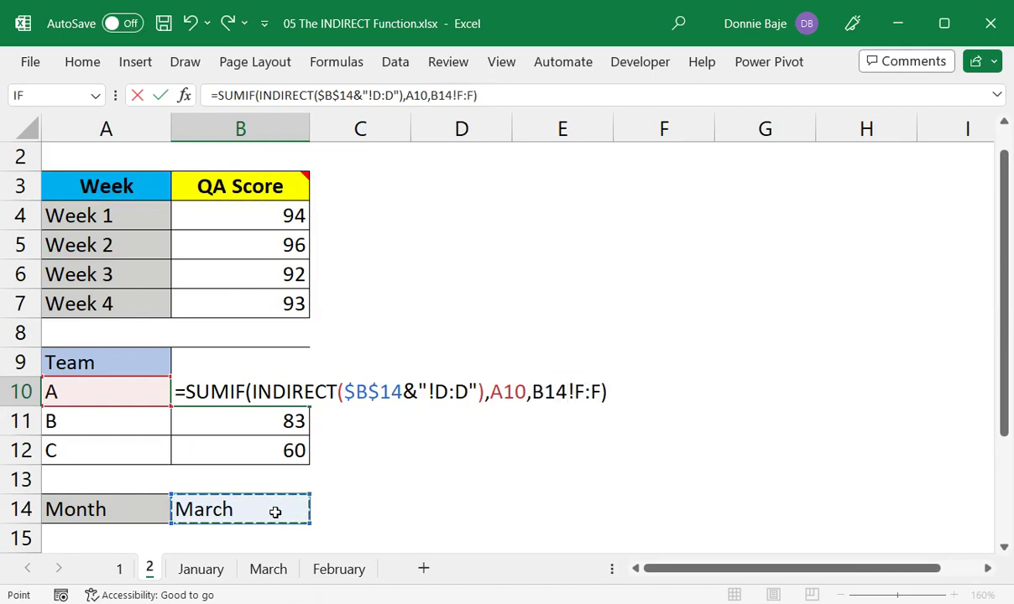
key("F4")
type("&")
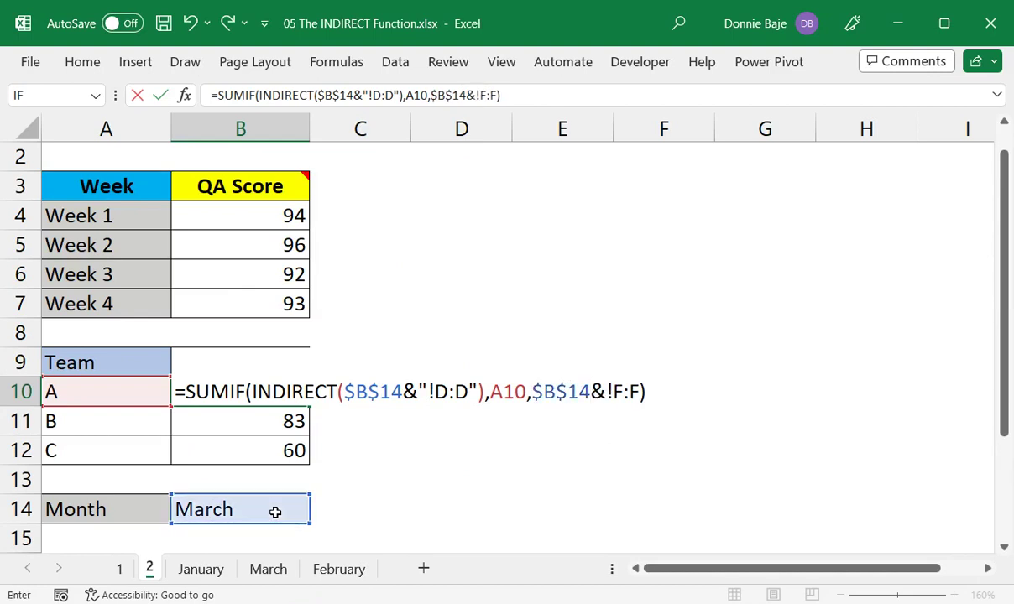
Complete the sum range in B10 as INDIRECT($B$14&"!F:F") and copy the formula down to B12
type("\"")
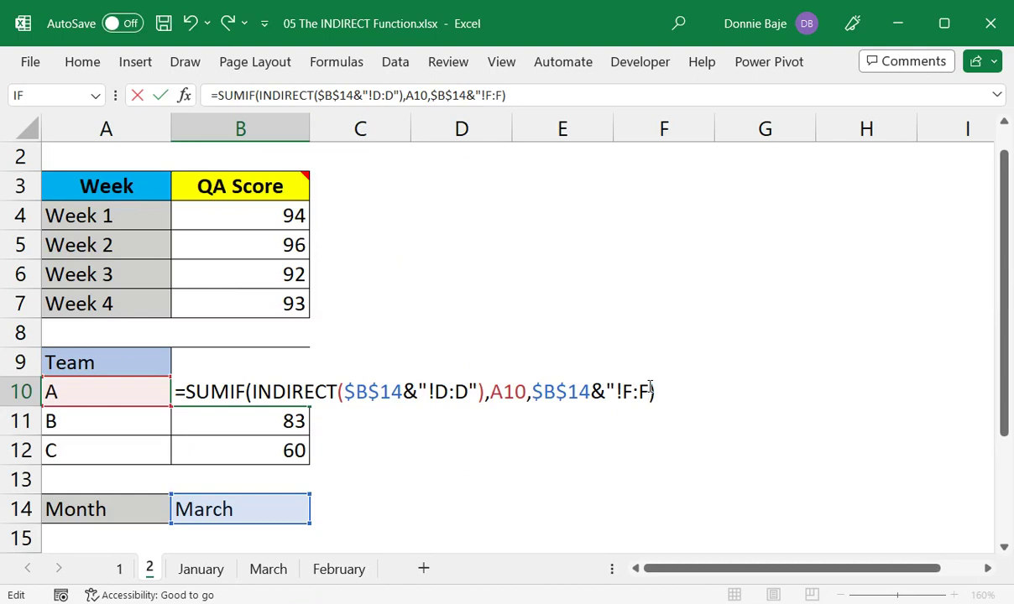
type("\"")
type("INDIRECT(")
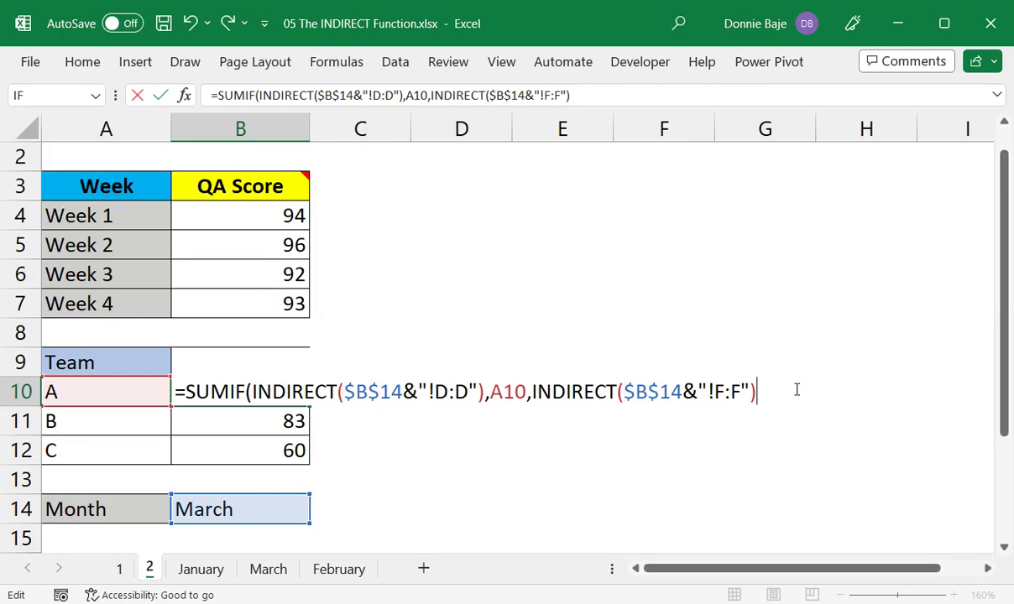
type(")")
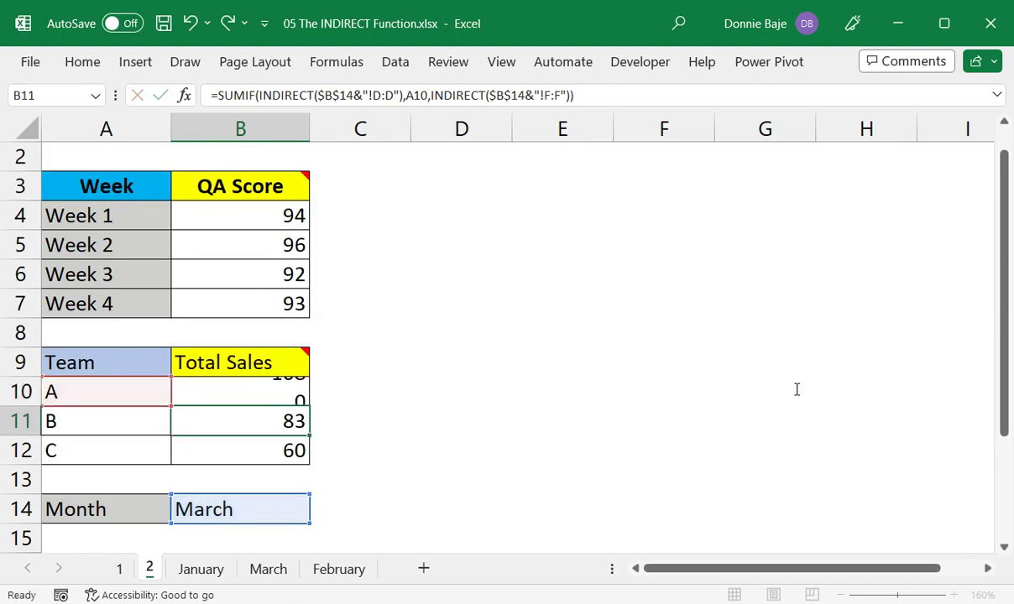
key("Return")
left_click(288, 390)
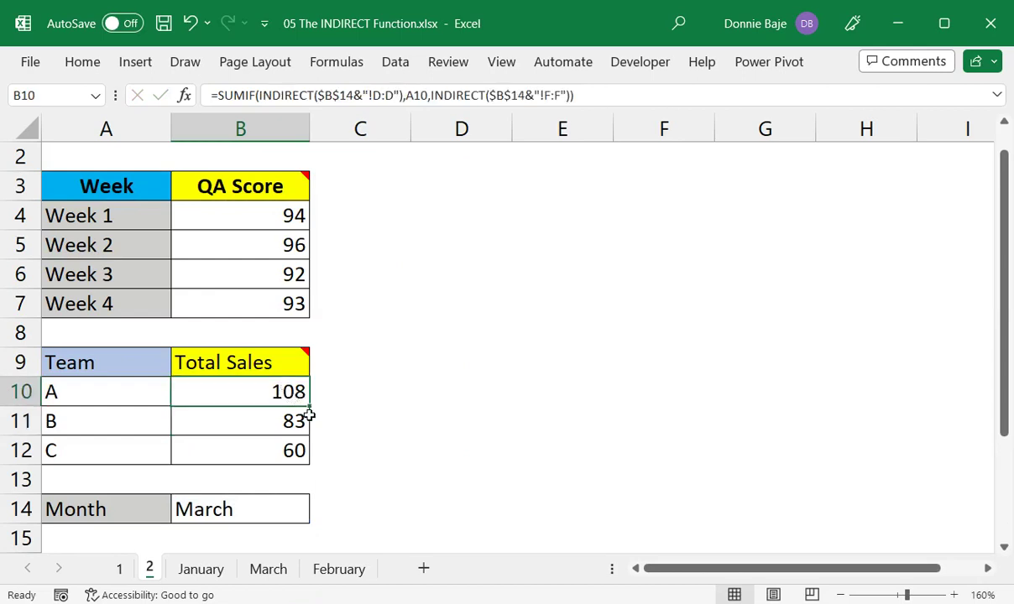
double_click(310, 408)
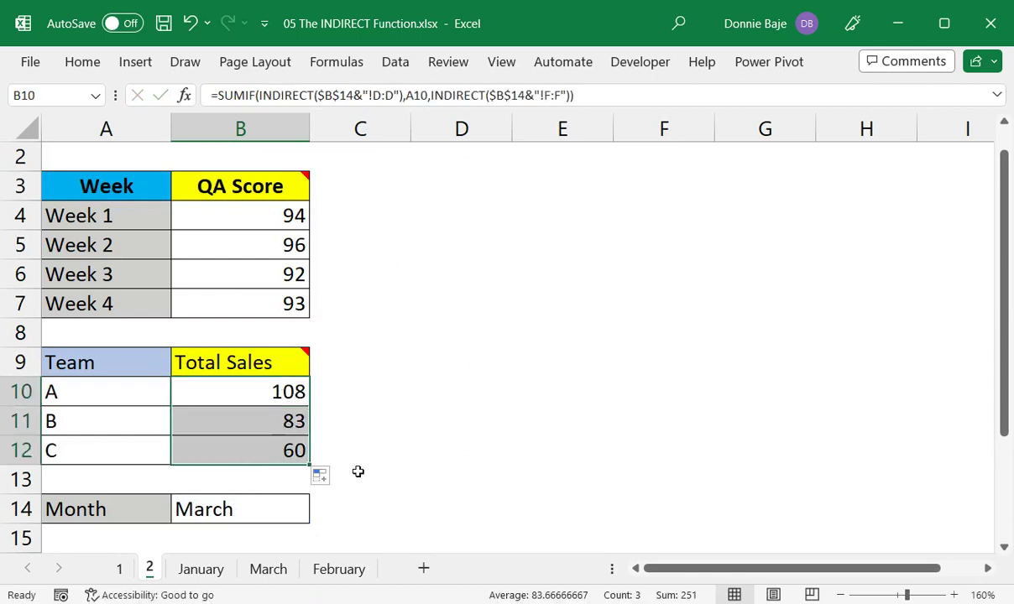
Cycle Month cell B14 through January, February and March to test both tables, and leave it on January
left_click(274, 502)
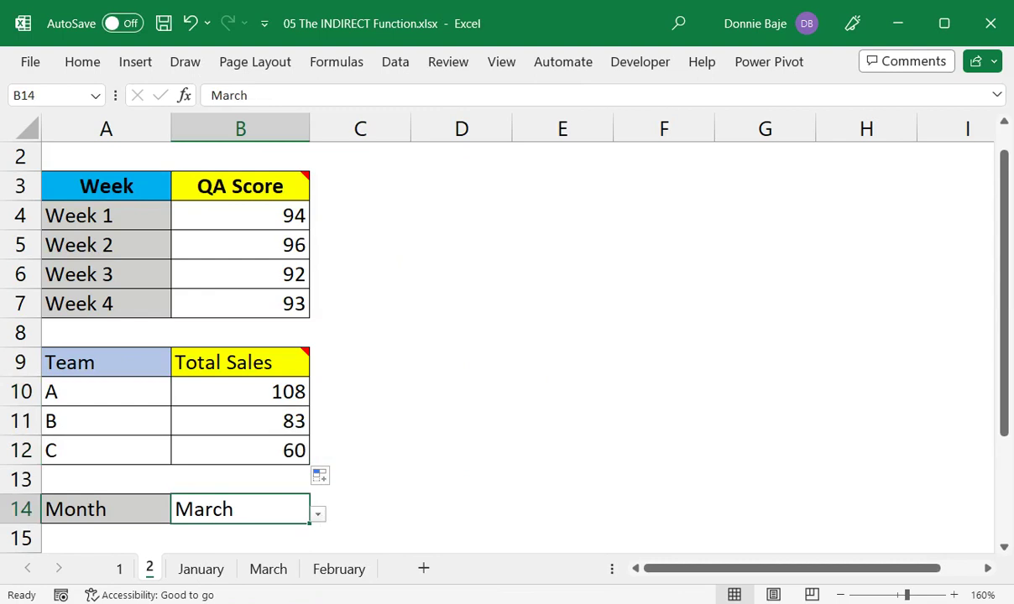
left_click(289, 527)
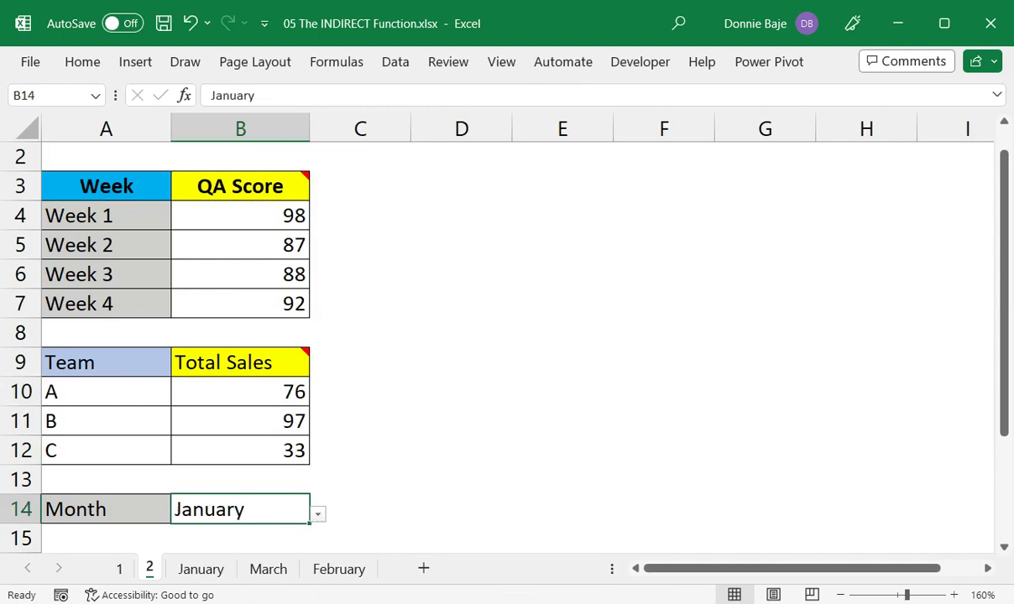
left_click(319, 514)
left_click(269, 546)
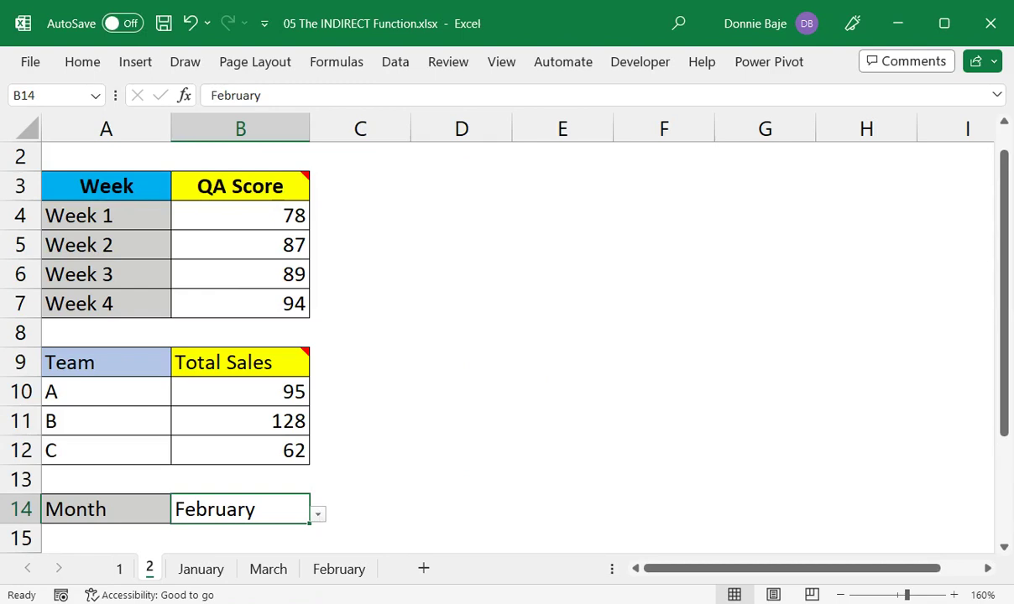
left_click(318, 514)
left_click(270, 564)
left_click(318, 514)
left_click(290, 527)
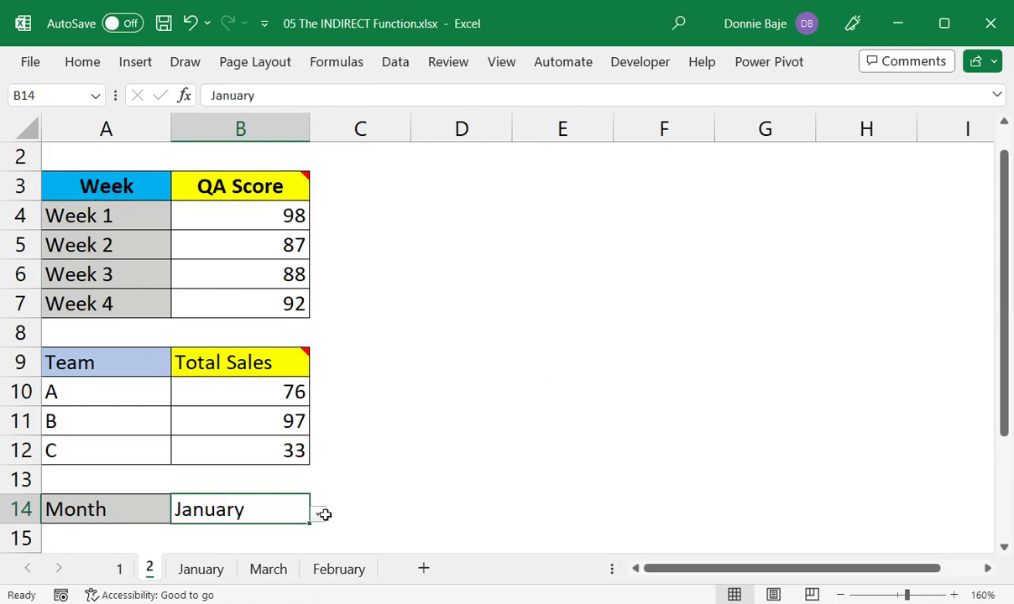
left_click(318, 514)
left_click(273, 546)
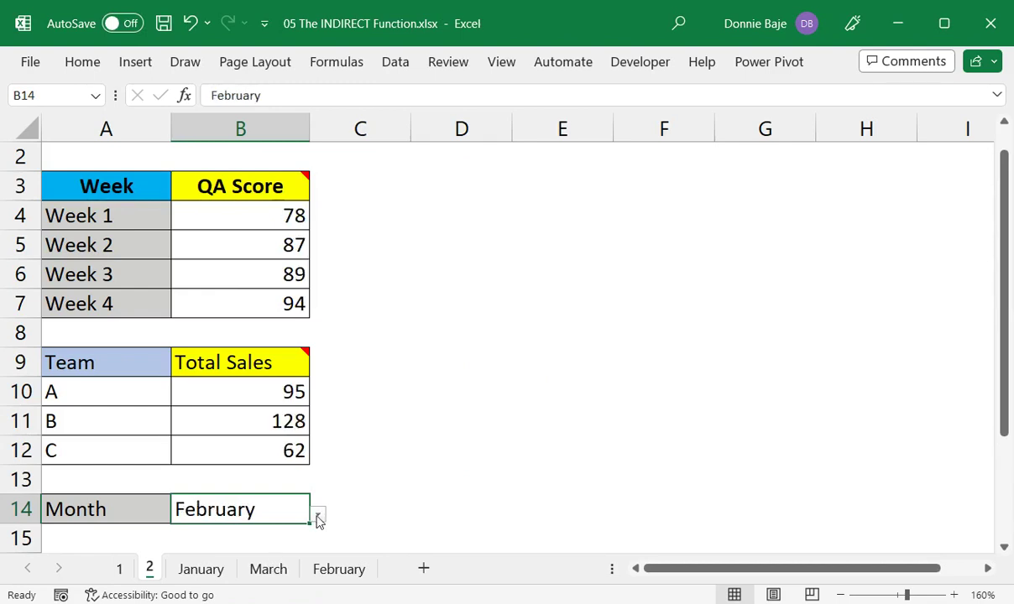
left_click(318, 514)
left_click(269, 565)
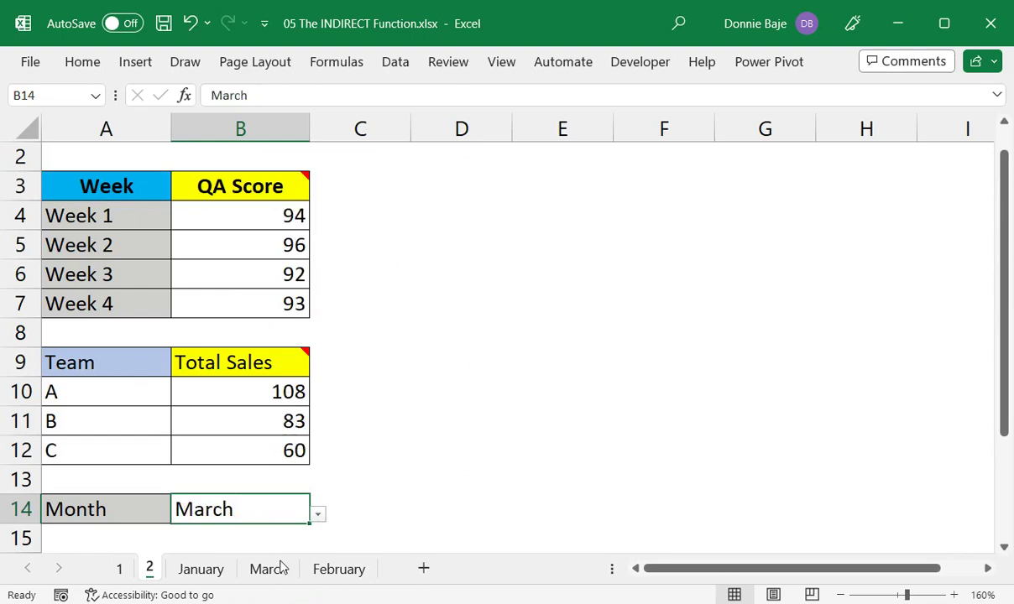
left_click(319, 514)
left_click(273, 529)
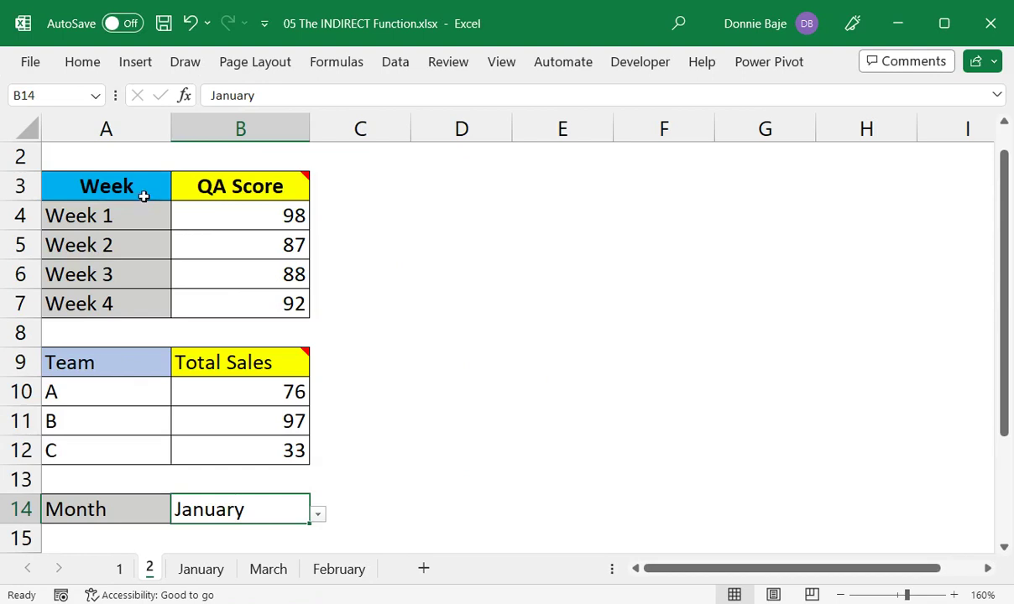
Insert a 2-D clustered column chart from the weekly QA score table A3:B7
left_click_drag(138, 195, 240, 304)
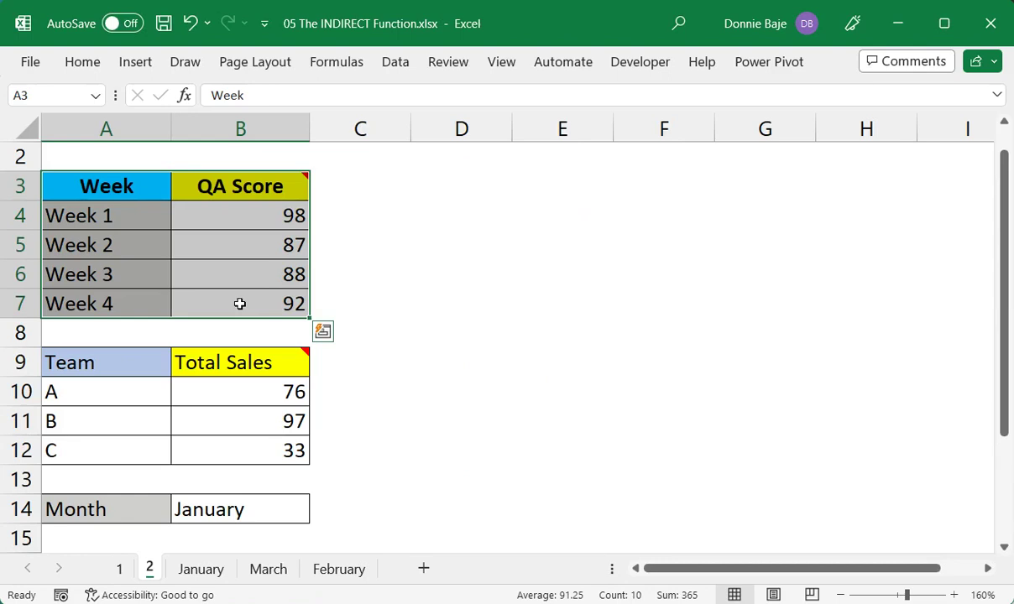
left_click(133, 66)
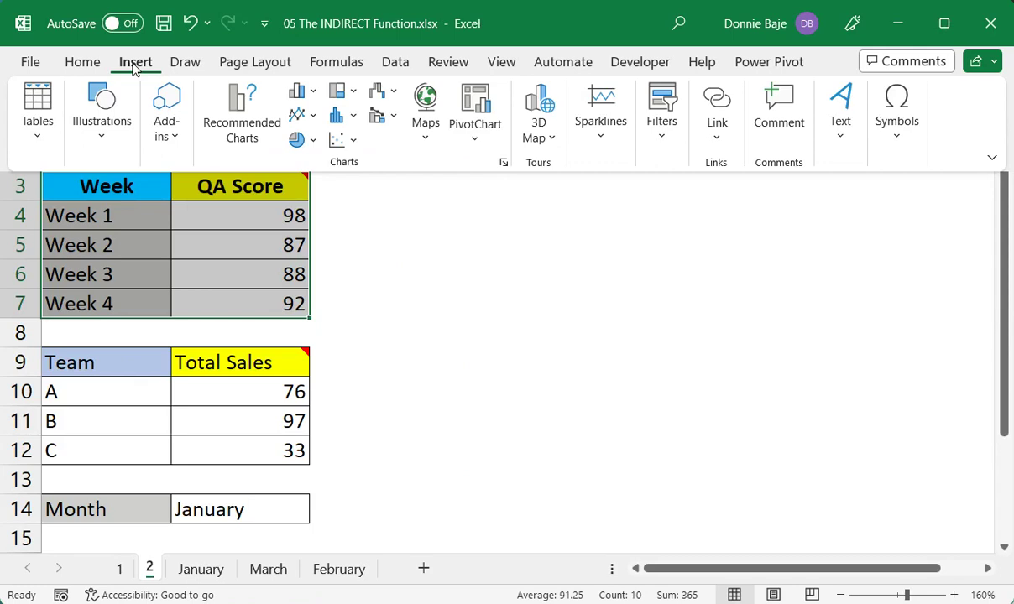
left_click(309, 91)
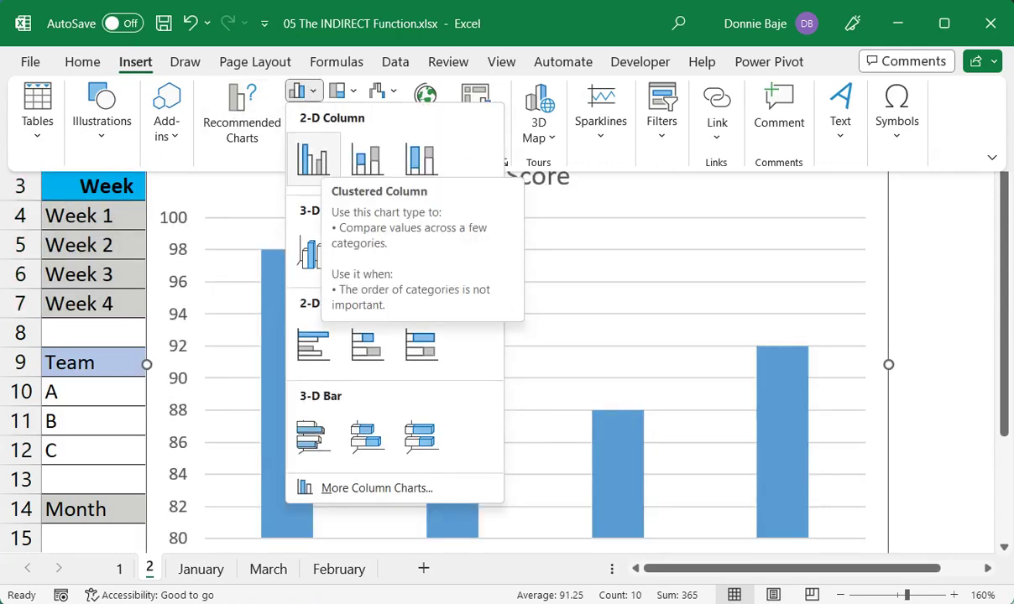
left_click(318, 159)
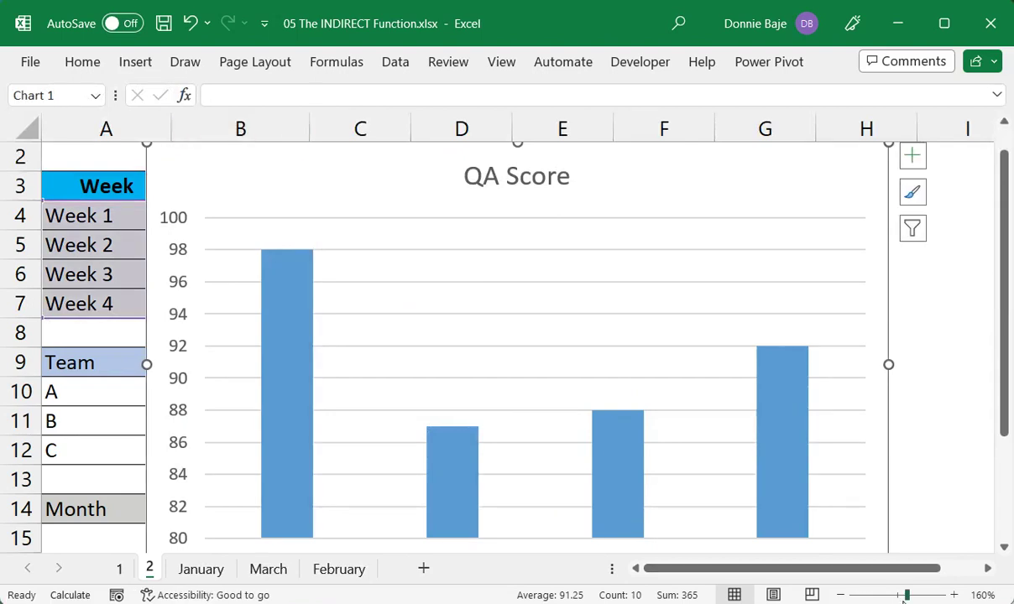
Move the QA Score chart beside the tables, starting near column D, and shrink it to end around row 13
left_click_drag(907, 595, 893, 595)
left_click_drag(411, 169, 554, 174)
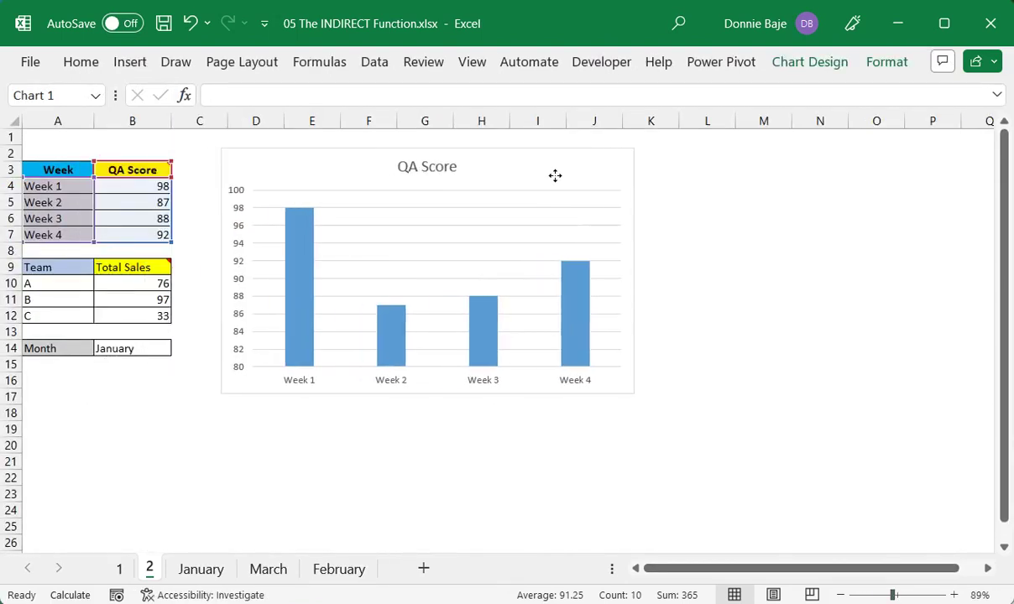
left_click_drag(634, 394, 550, 328)
left_click(105, 284)
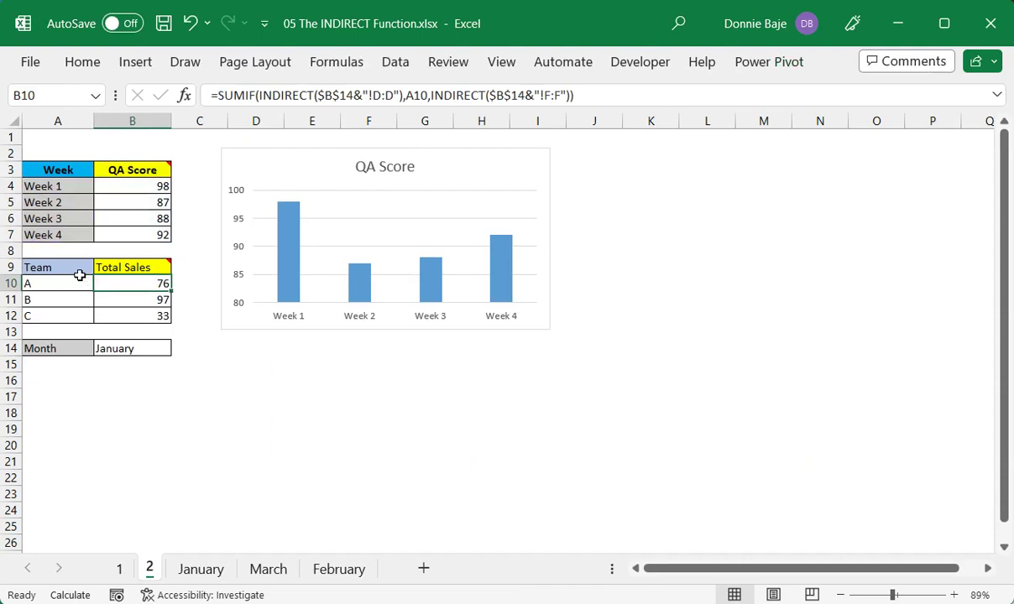
Insert a 2-D pie chart from the team total sales table A9:B12
left_click_drag(84, 268, 136, 311)
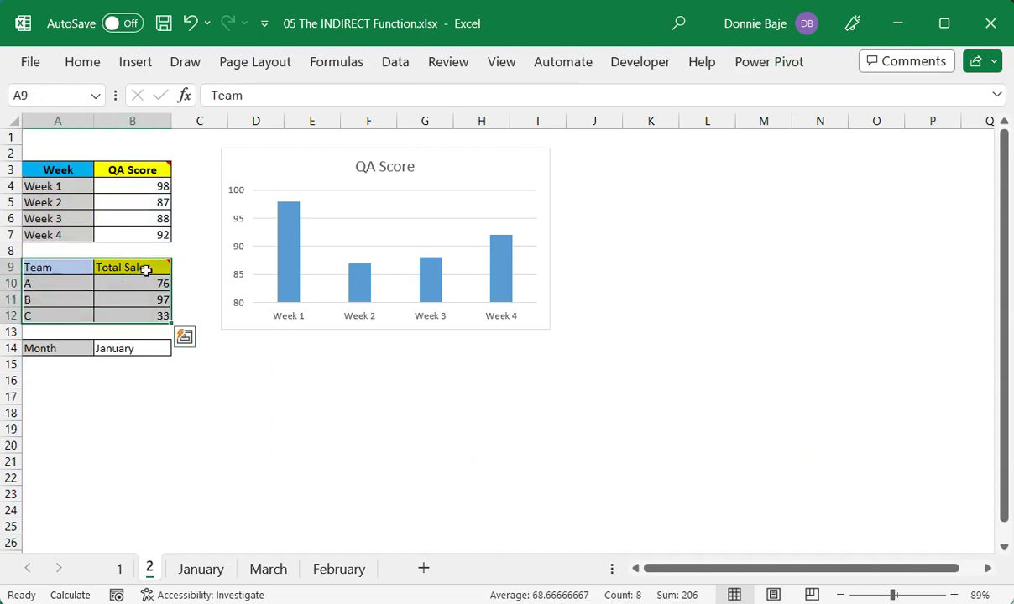
left_click(157, 66)
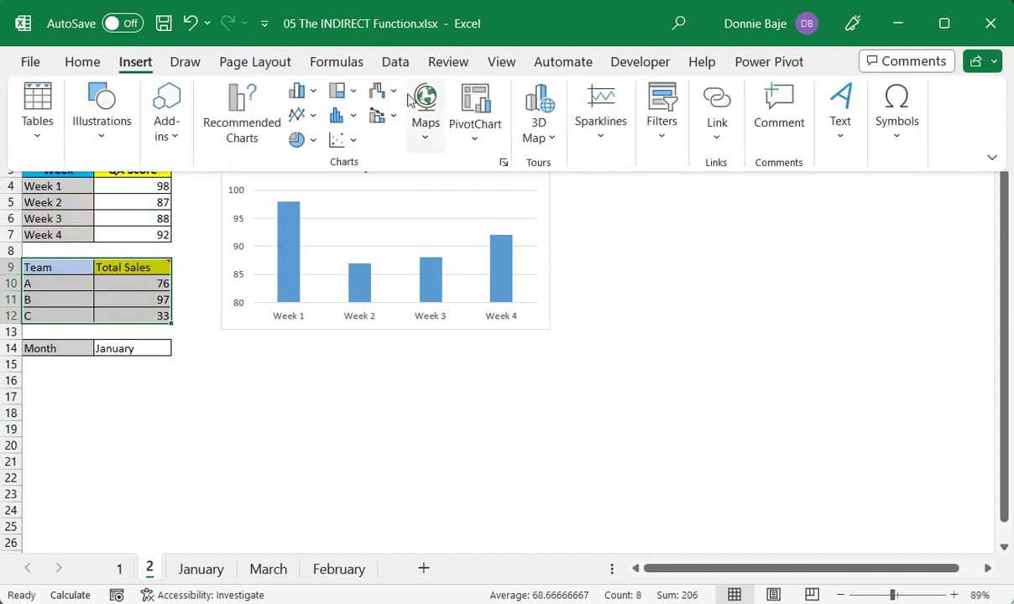
left_click(298, 139)
left_click(314, 208)
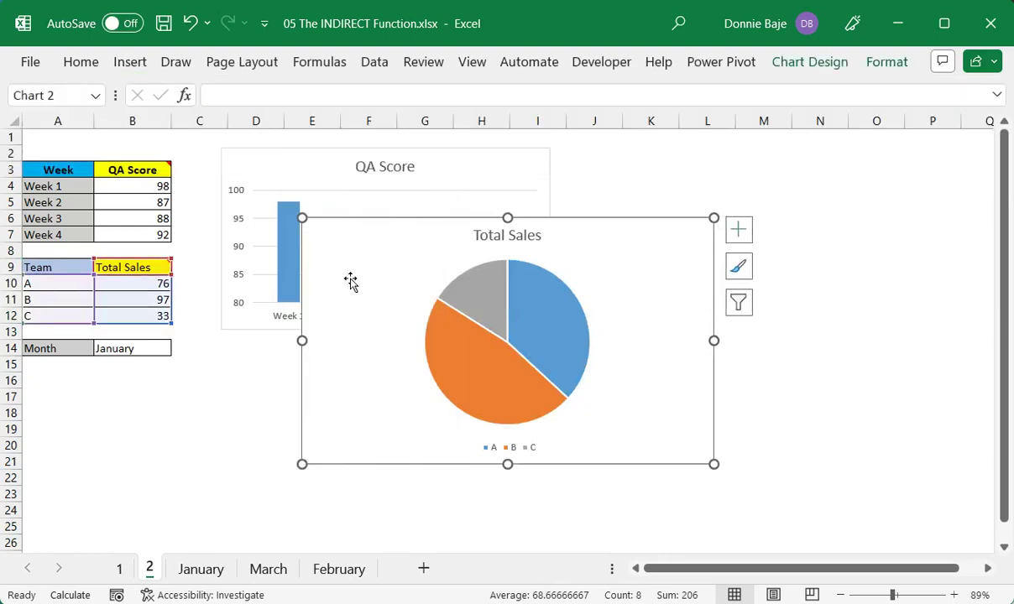
Place the Total Sales pie chart directly to the right of the QA Score chart and shrink it to a similar height
left_click_drag(351, 283, 601, 215)
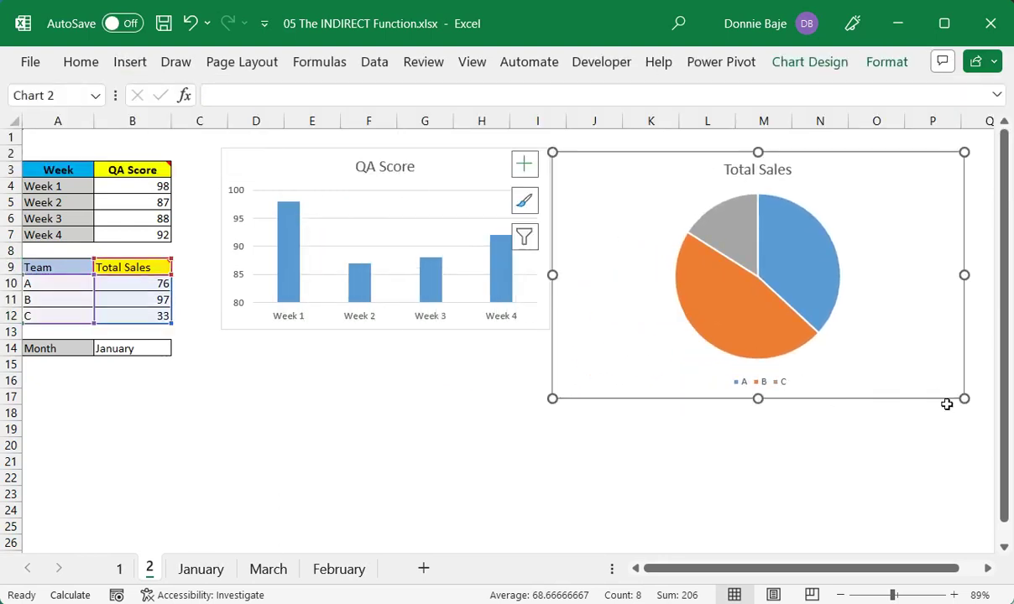
left_click_drag(900, 367, 895, 331)
left_click(660, 441)
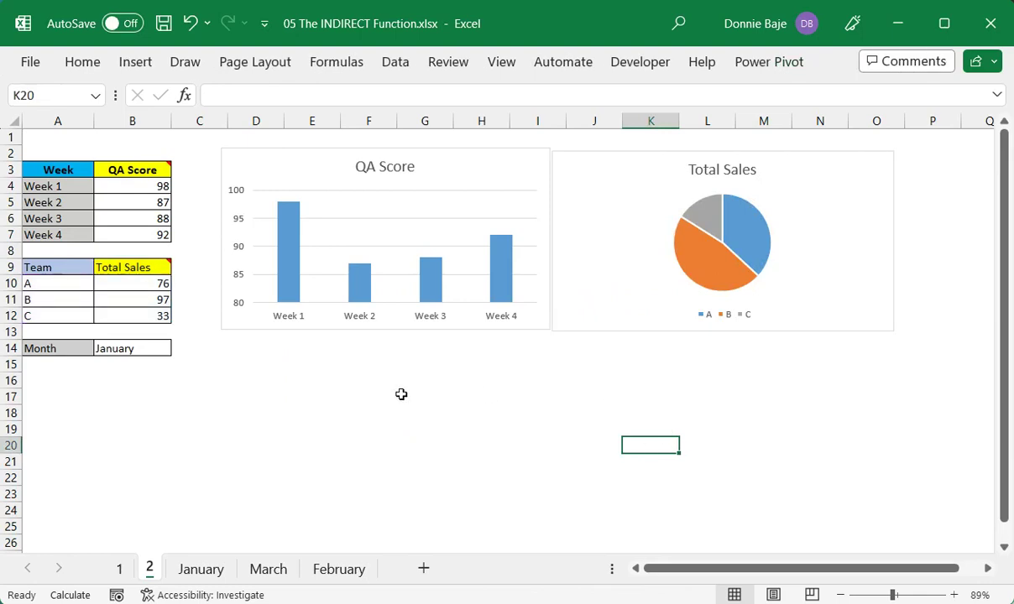
Switch Month cell B14 among February, March and January to test both charts, and leave it on February
left_click(119, 347)
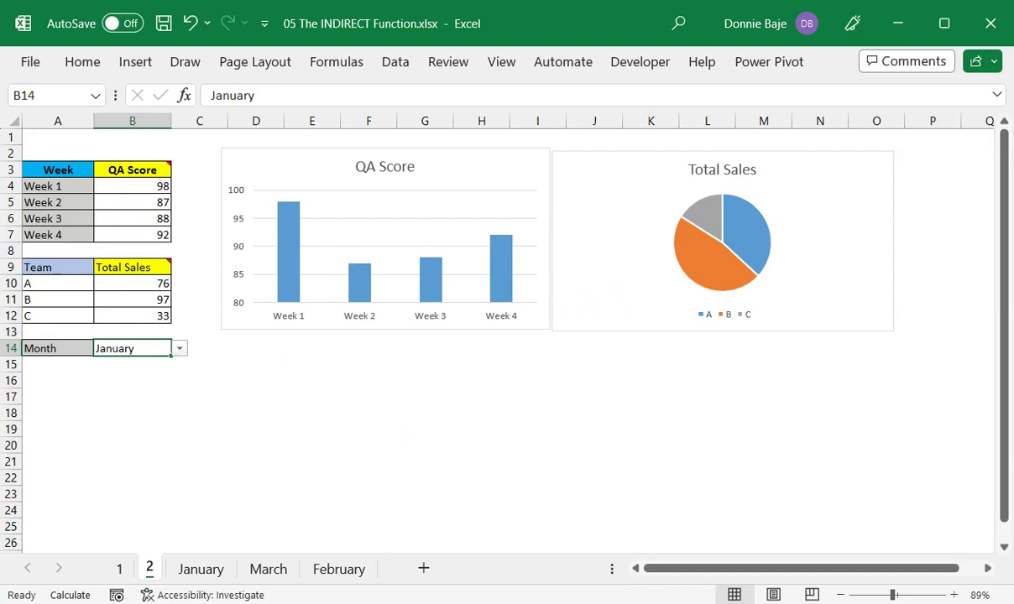
left_click(179, 349)
left_click(152, 378)
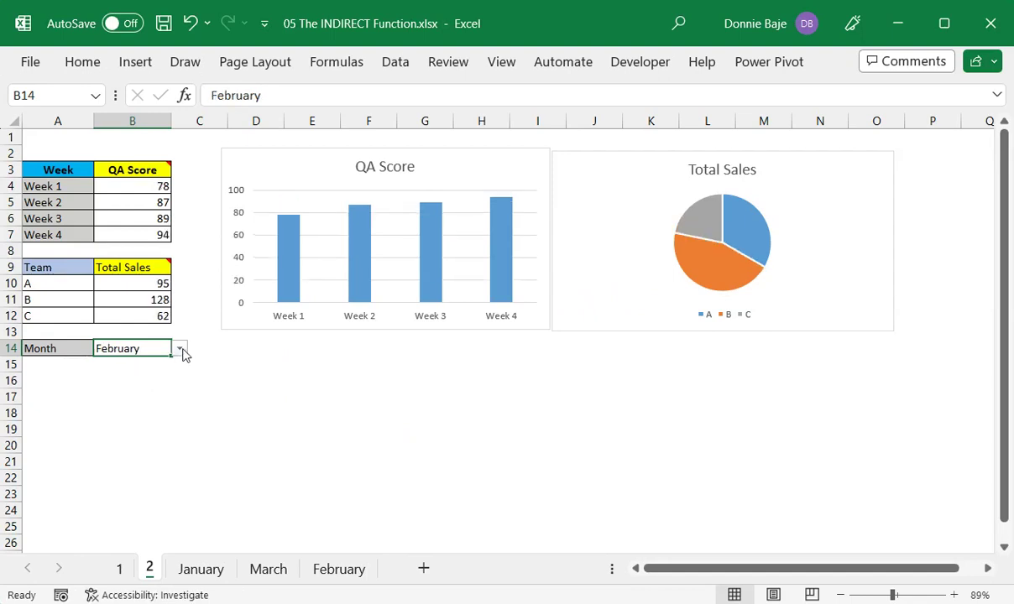
left_click(179, 349)
left_click(152, 394)
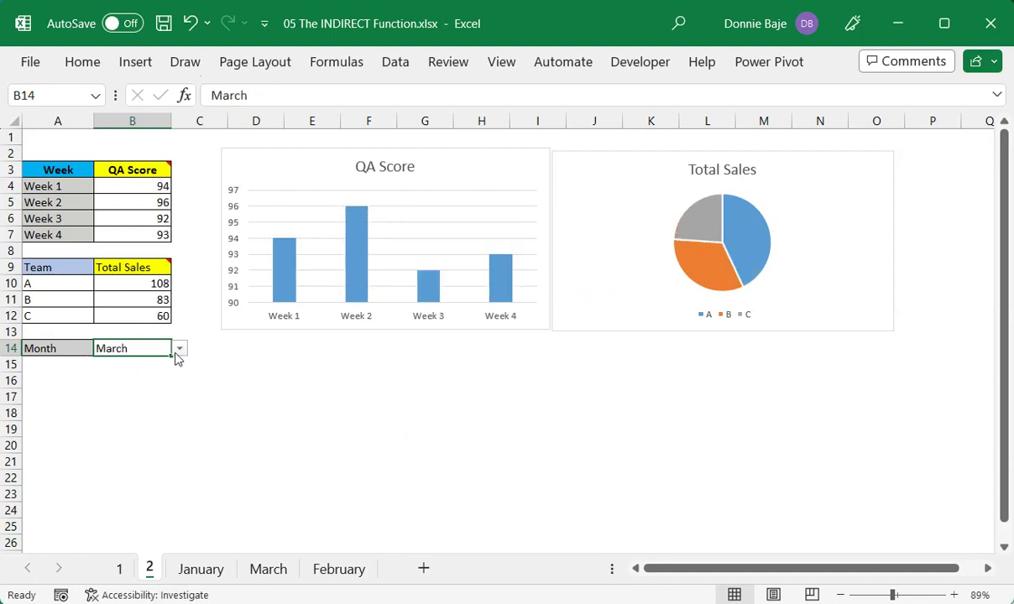
left_click(178, 349)
left_click(155, 364)
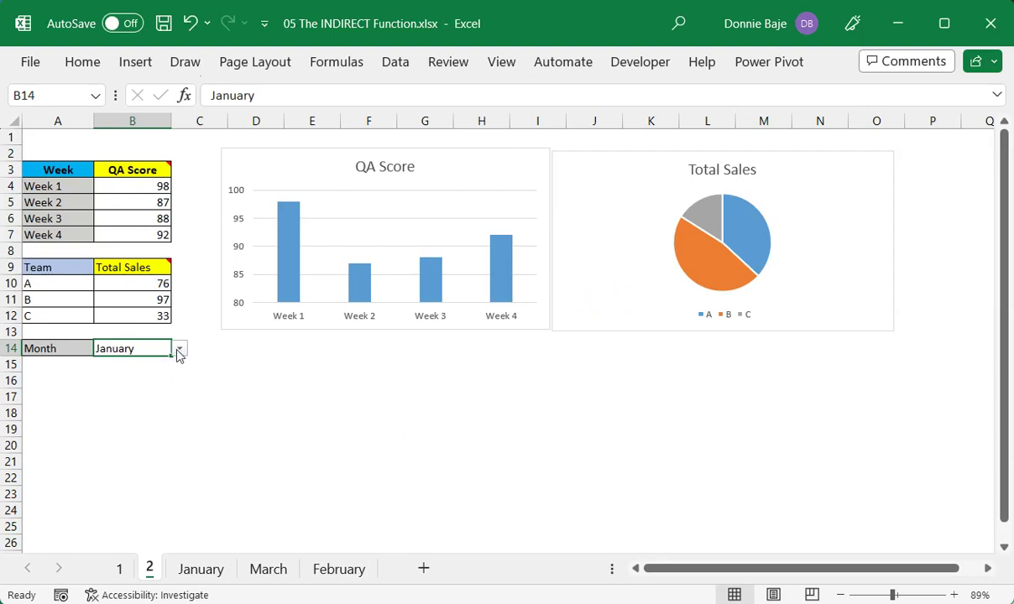
left_click(179, 348)
left_click(152, 378)
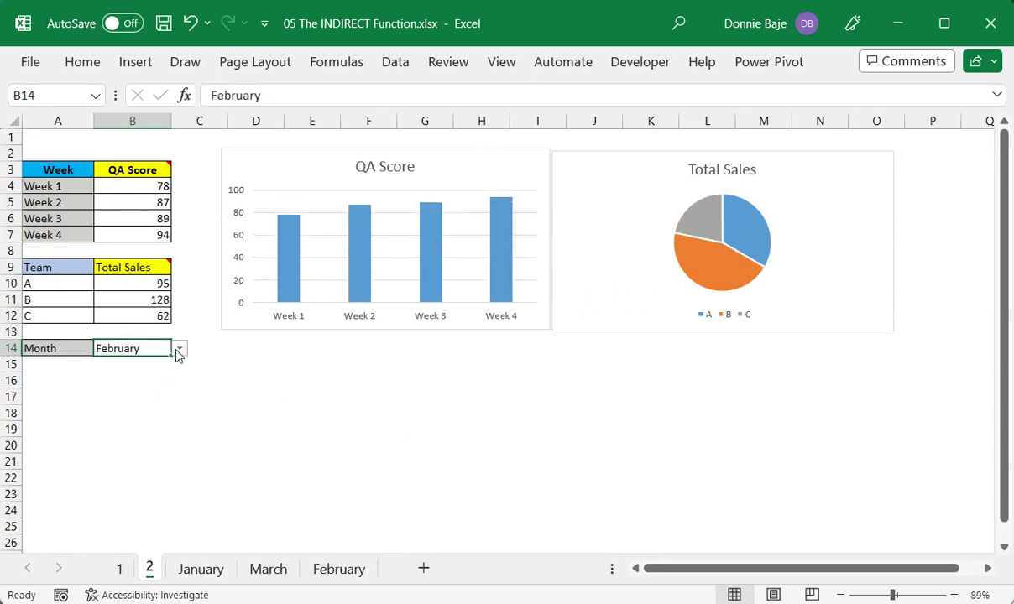
left_click(178, 348)
left_click(152, 365)
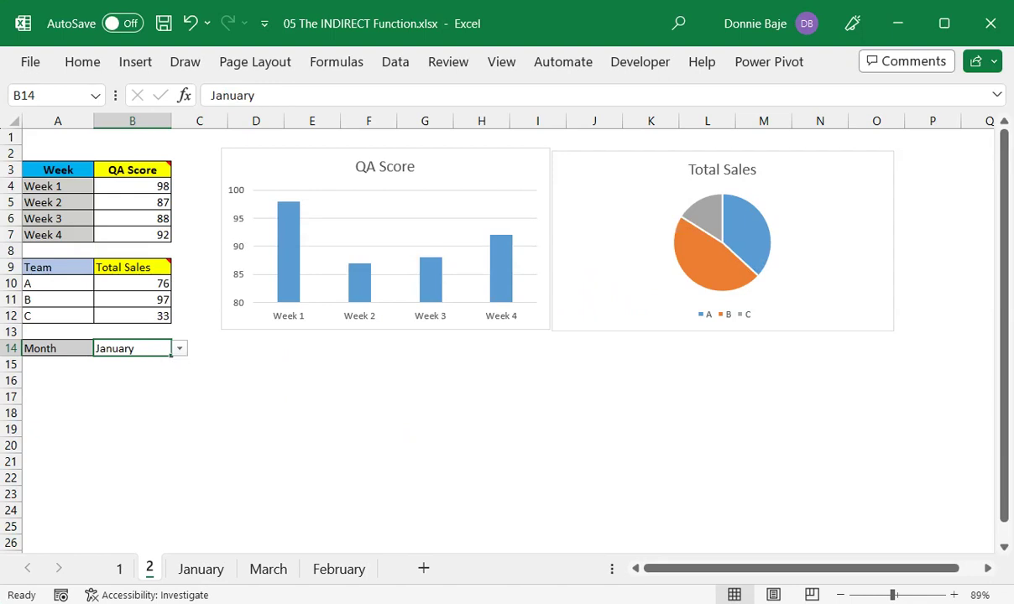
left_click(179, 348)
left_click(152, 378)
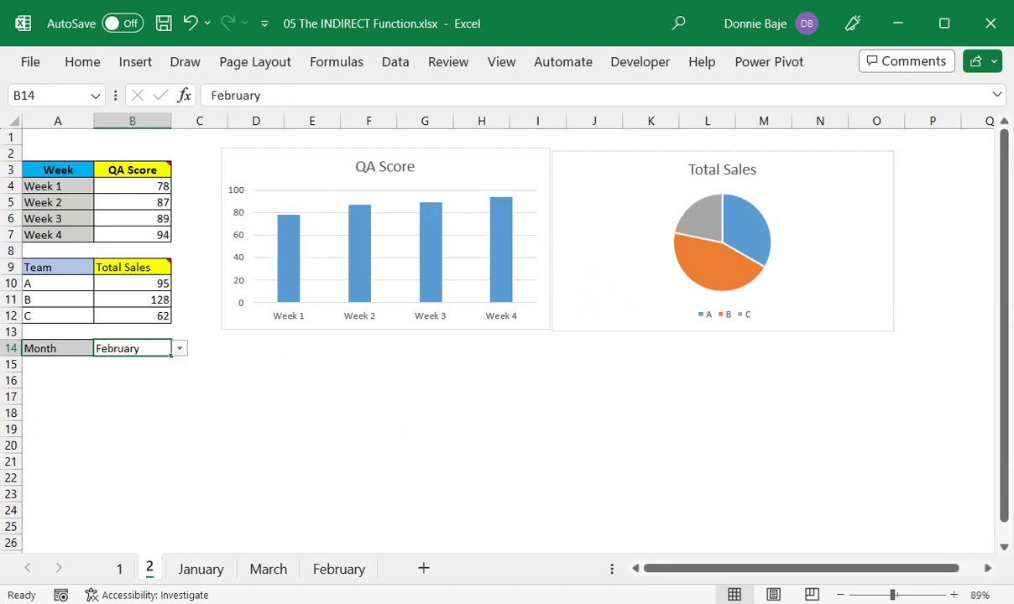
Cycle Month cell B14 repeatedly through March, January and February to check that both charts update, and leave it on March
left_click(178, 348)
left_click(164, 370)
left_click(177, 355)
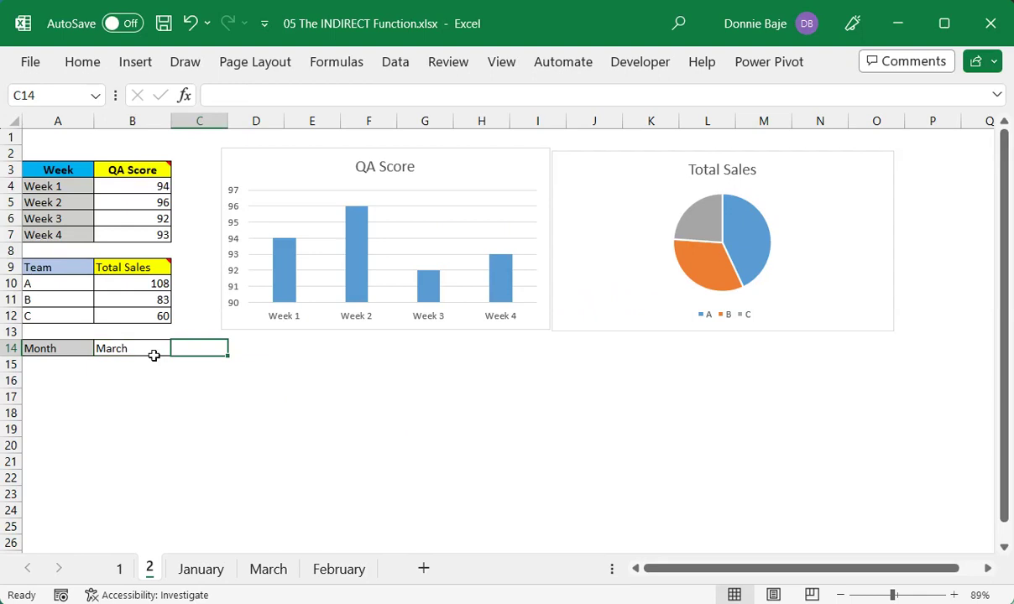
left_click(171, 355)
left_click(179, 348)
left_click(160, 361)
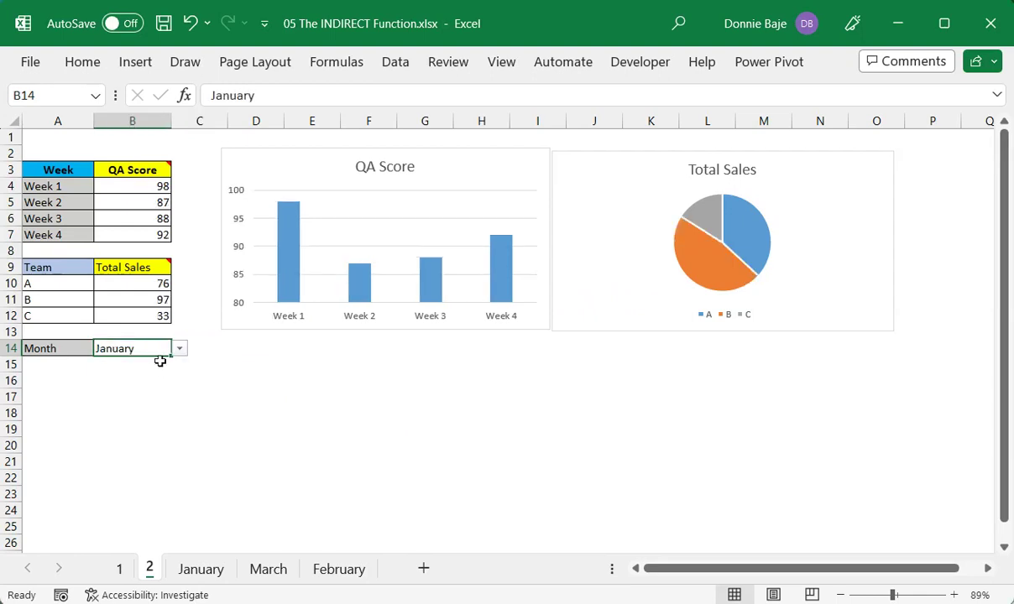
left_click(178, 348)
left_click(152, 380)
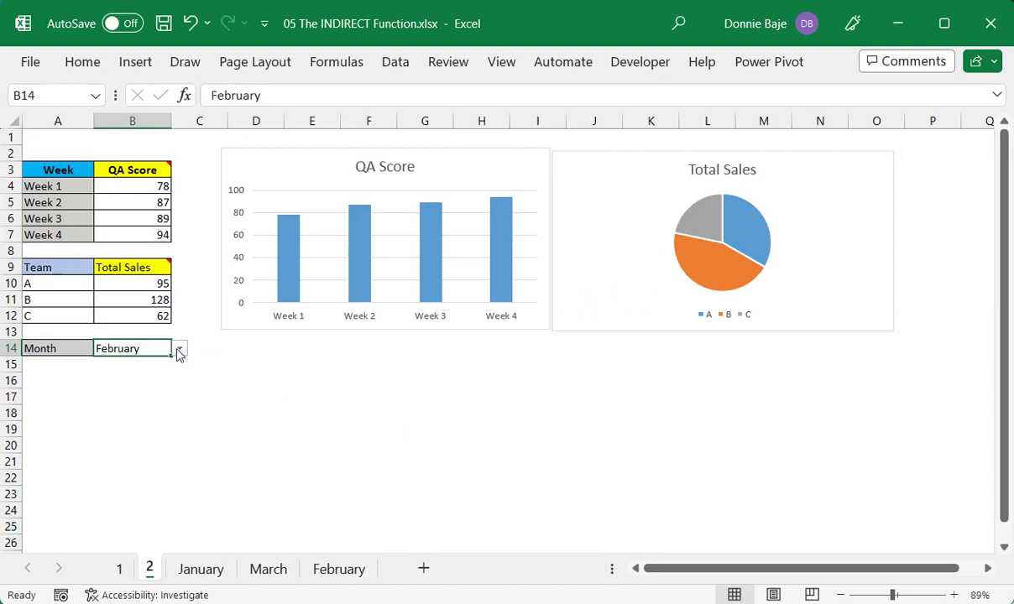
left_click(179, 348)
left_click(163, 365)
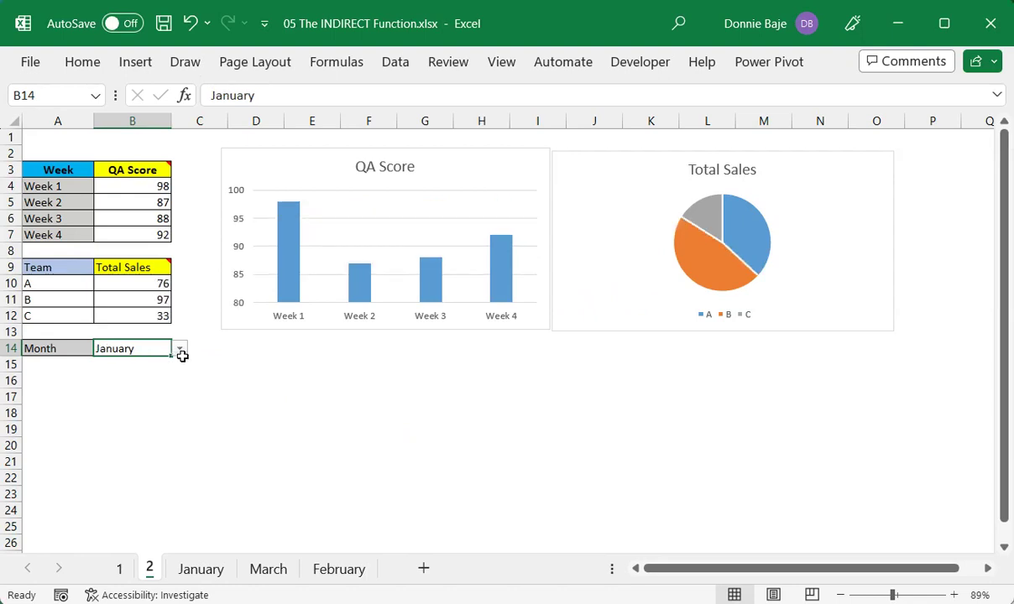
left_click(179, 349)
left_click(160, 378)
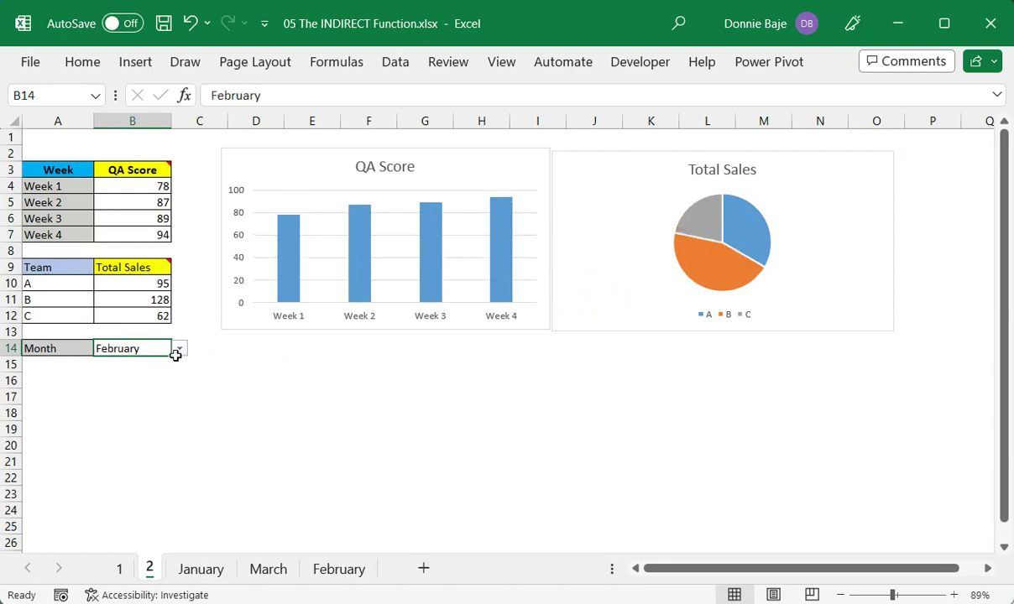
left_click(178, 348)
left_click(167, 363)
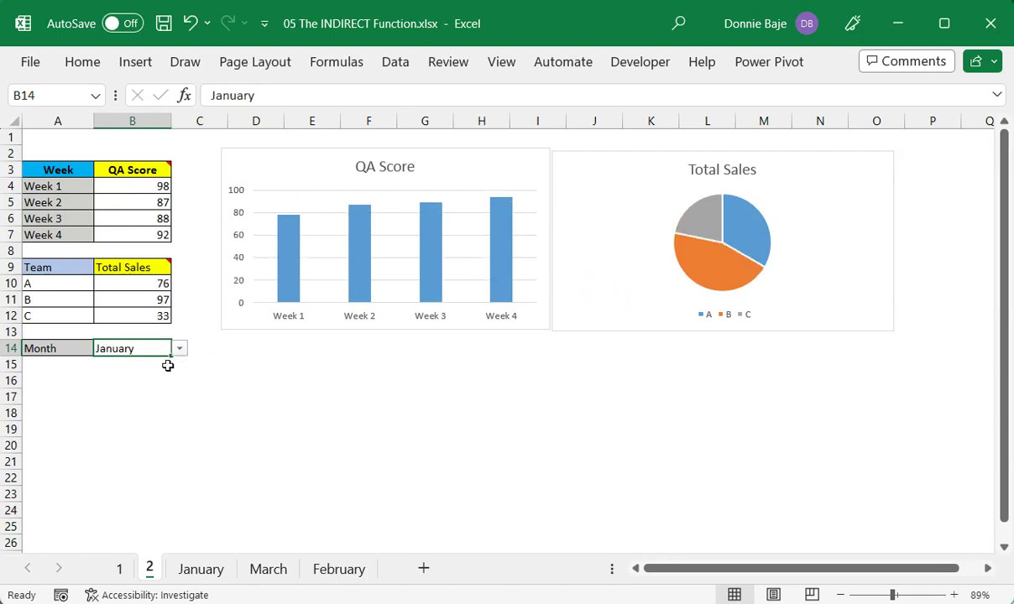
left_click(179, 348)
left_click(168, 392)
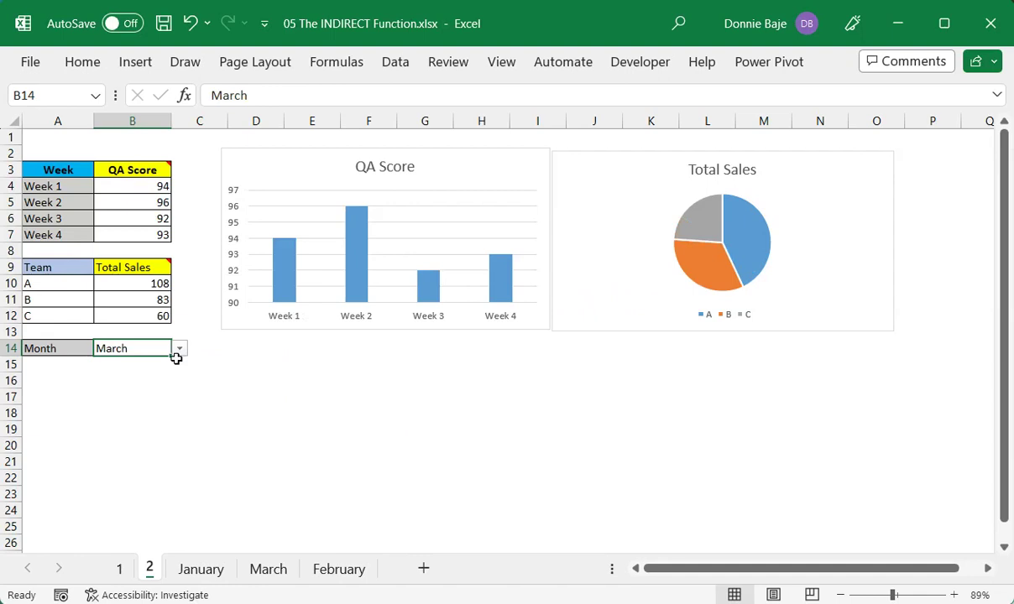